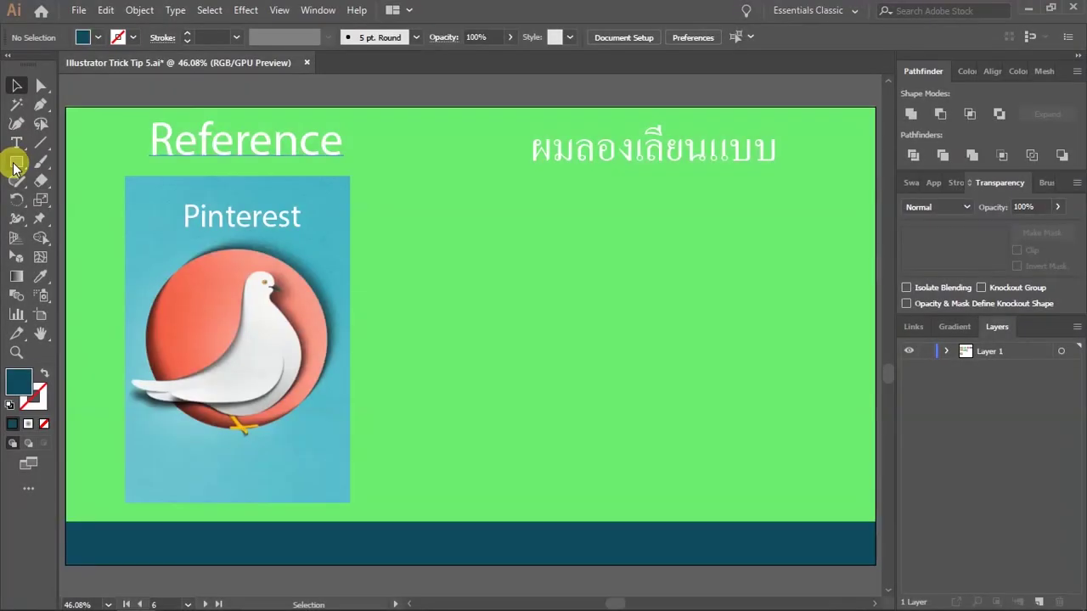
Step: Draw a rectangle, move it under the Thai heading, and draw a circle centred on it
left_click(14, 163)
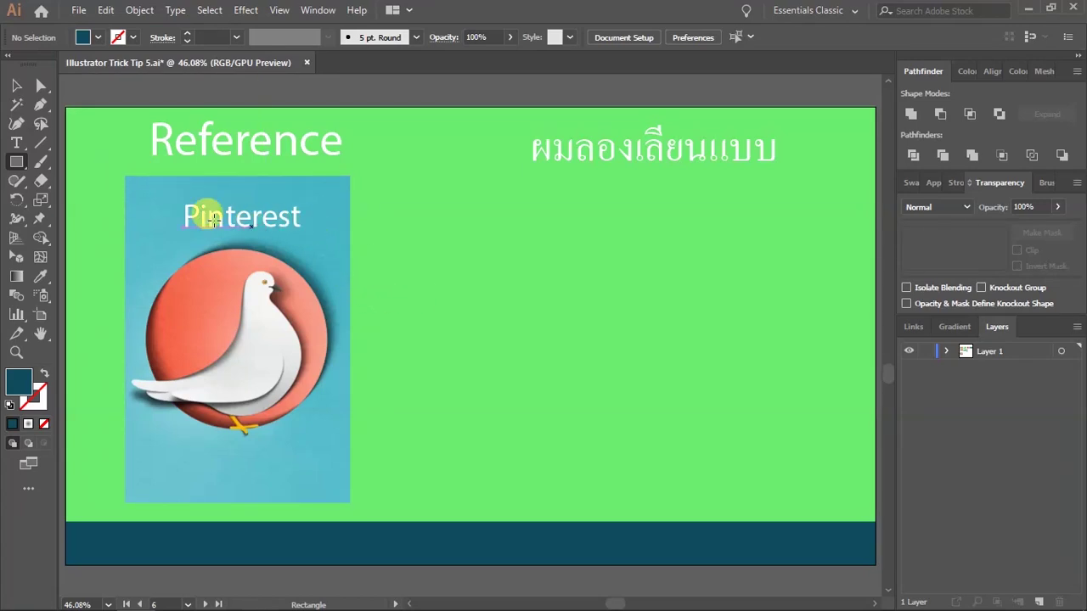
left_click_drag(125, 176, 348, 499)
left_click(14, 87)
left_click_drag(195, 245, 615, 270)
left_click(619, 92)
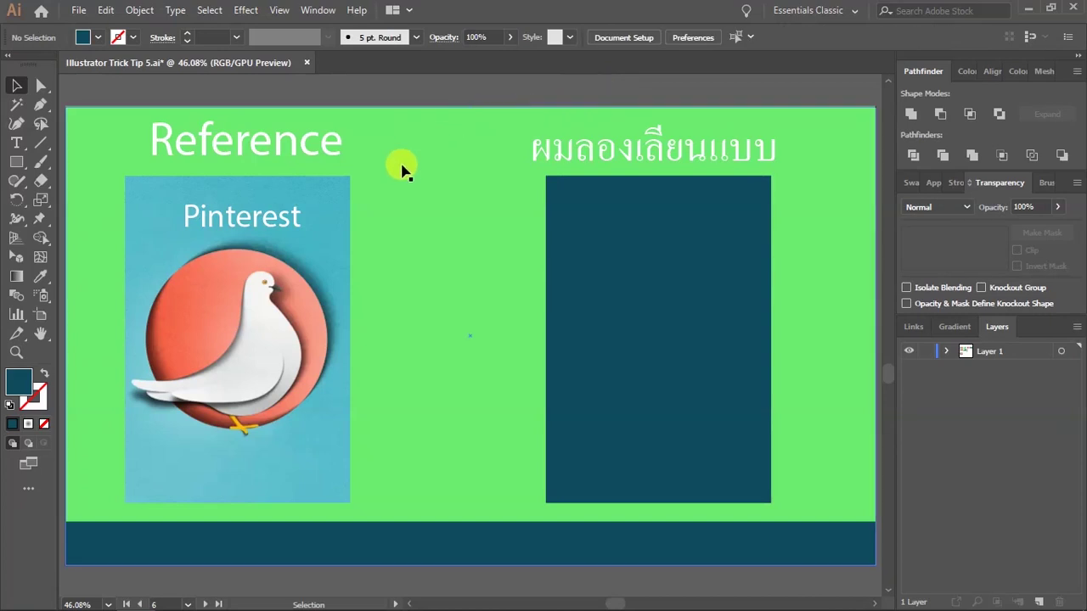
left_click_drag(19, 166, 64, 202)
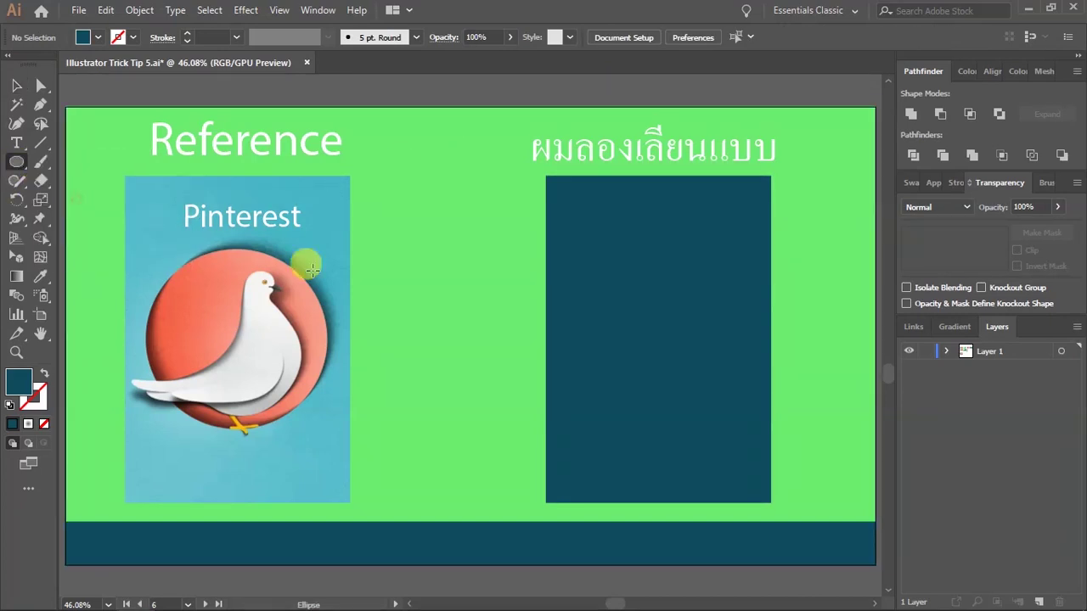
left_click_drag(659, 335, 743, 410)
Step: Fill the circle with the reference's salmon and the rectangle with its light blue
key("i")
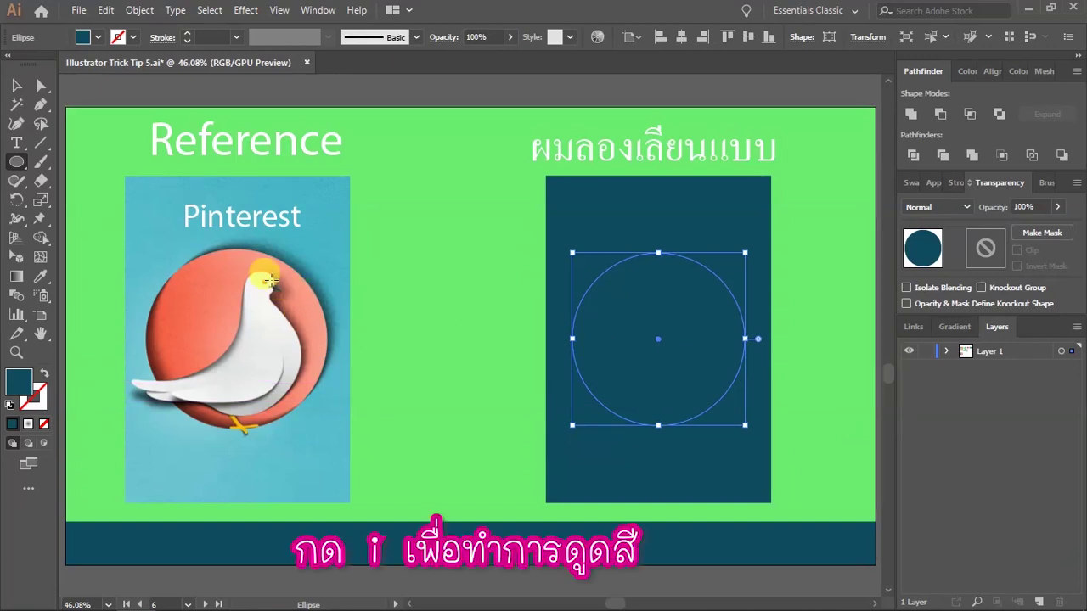
left_click(219, 289)
key("a")
left_click(611, 204)
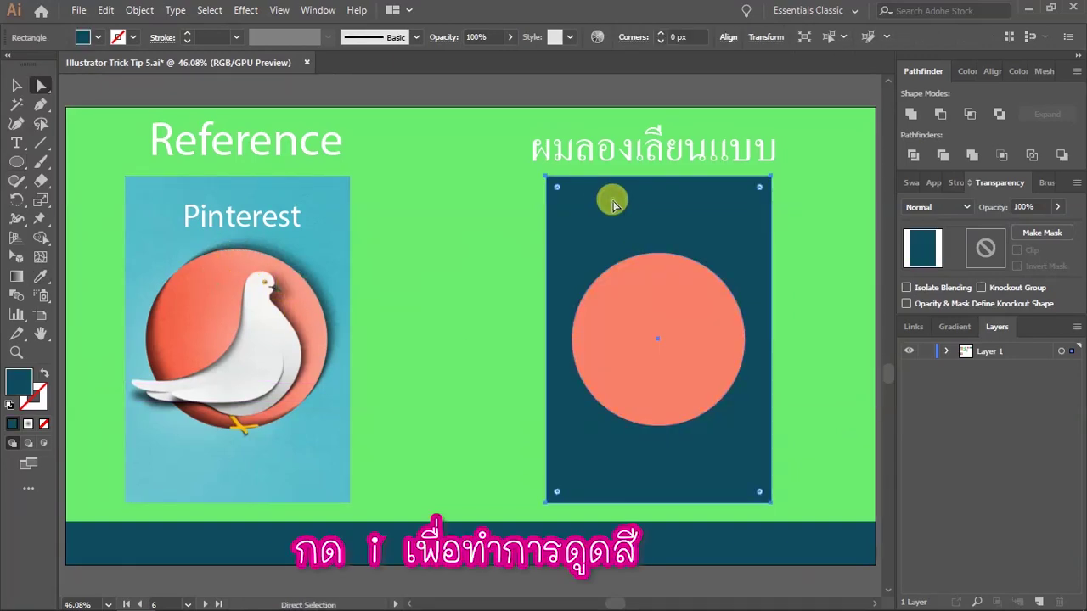
key("i")
left_click(315, 187)
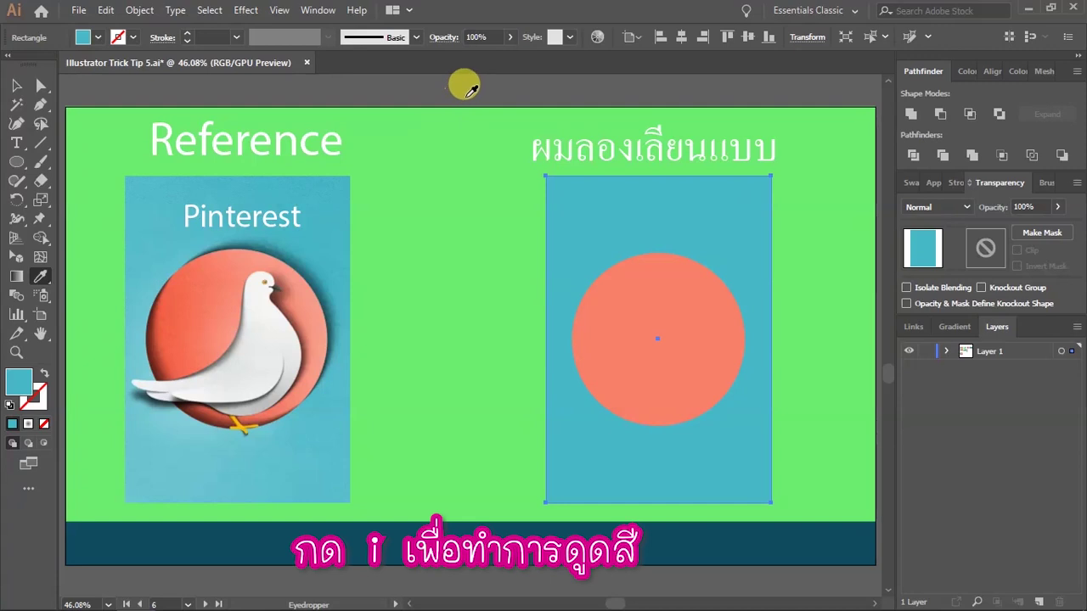
Step: Deselect the blue rectangle and select the salmon circle with Direct Selection
key("a")
left_click(468, 92)
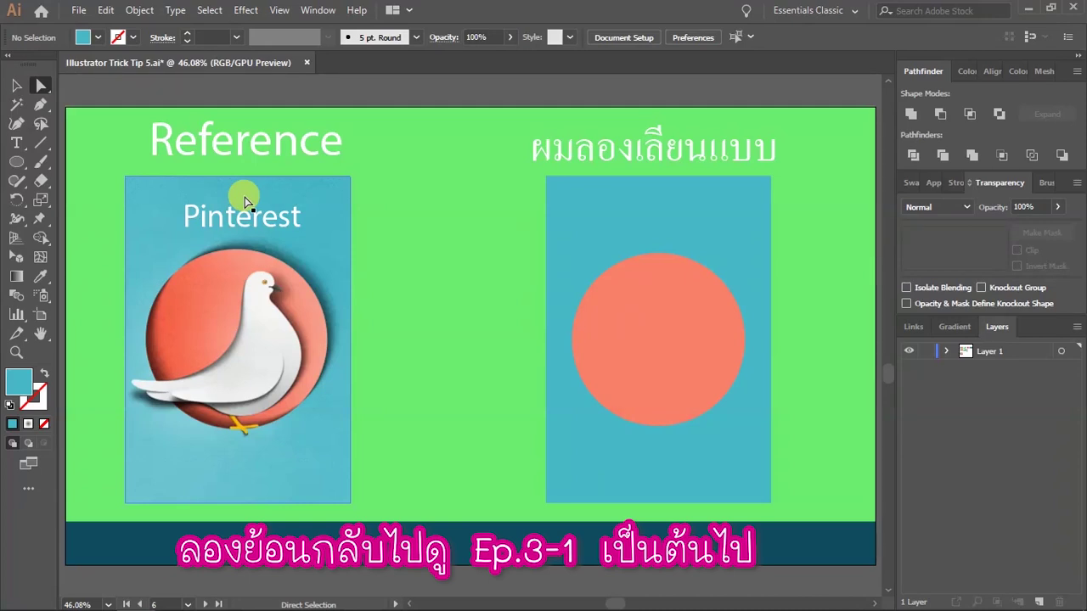
left_click(719, 317)
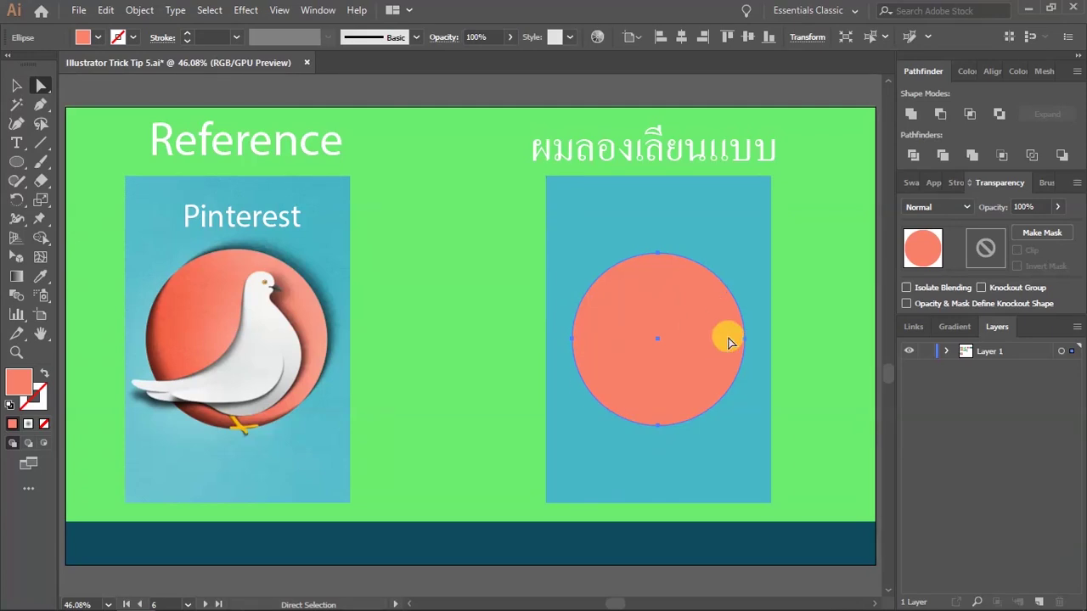
Step: Isolate the circle path for editing via Isolate Selected Path
key("v")
key("a")
right_click(721, 329)
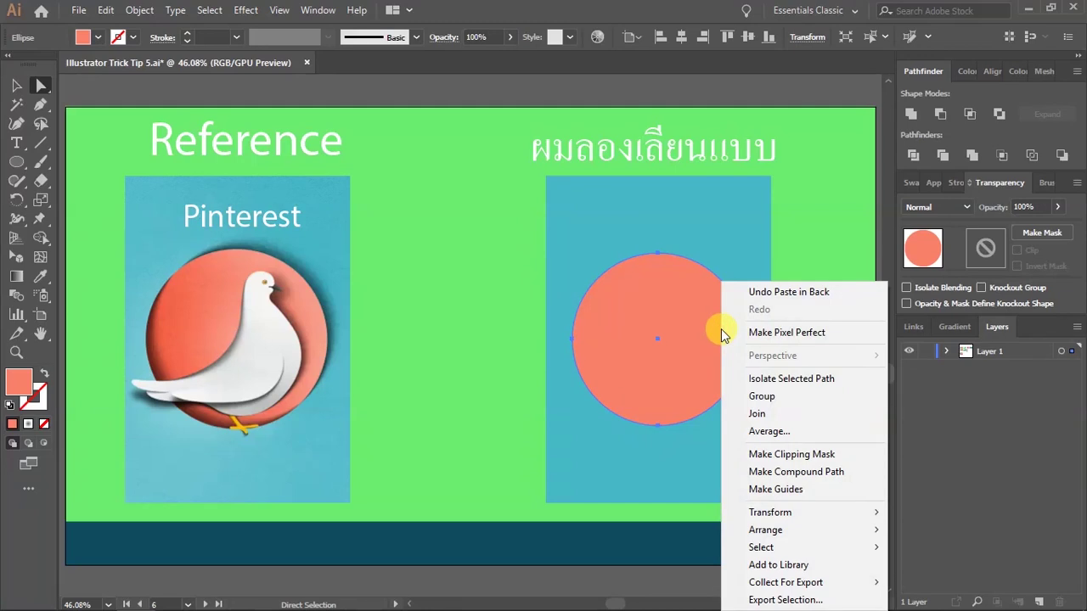
left_click(795, 377)
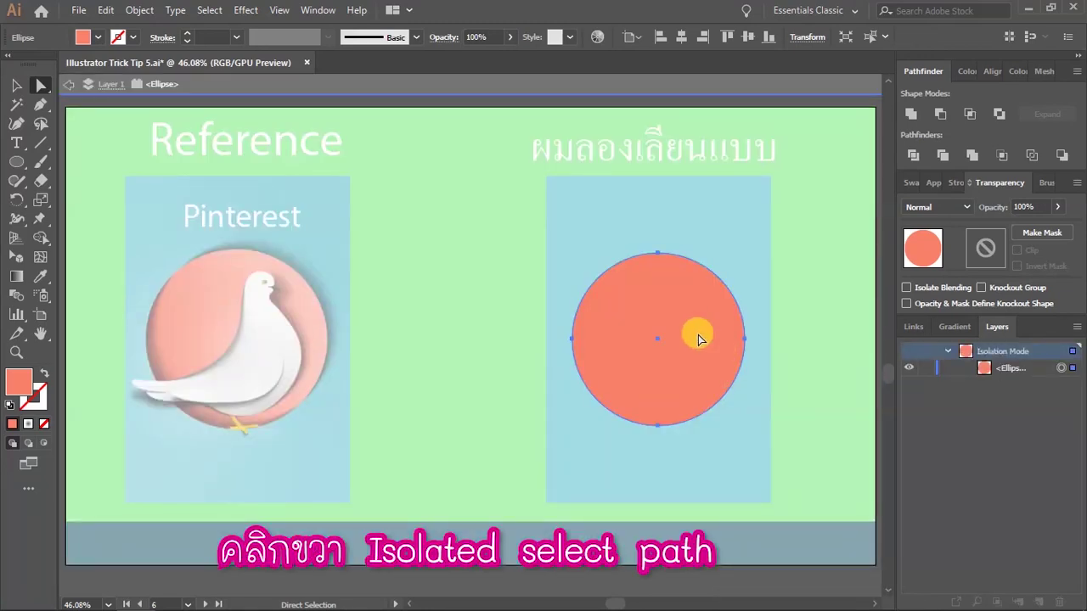
Step: Swap the circle's fill and stroke and set the stroke weight to 70 px
left_click(42, 376)
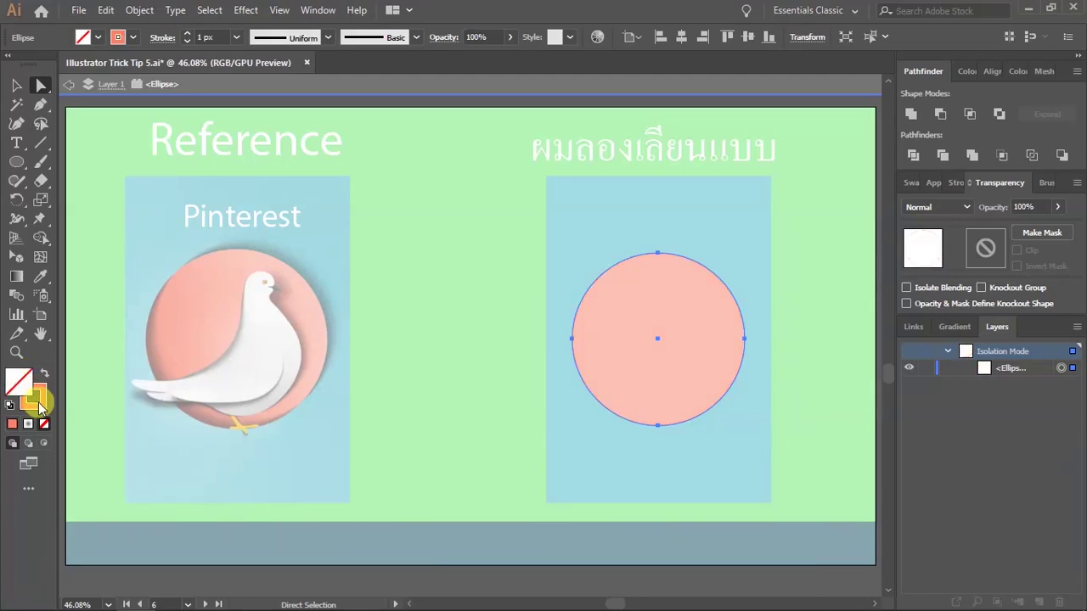
left_click(41, 405)
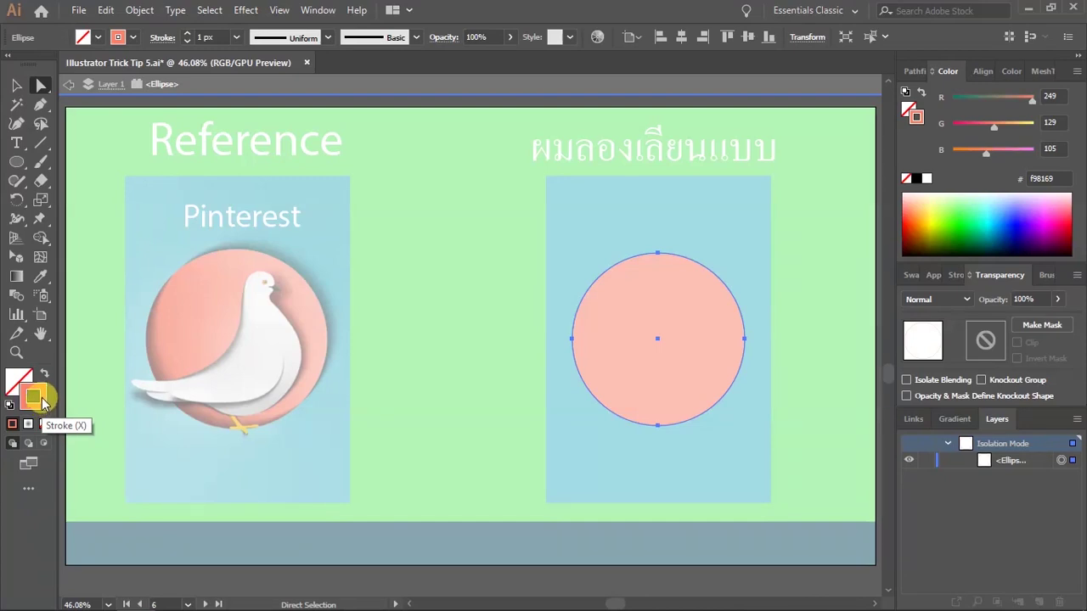
left_click(208, 37)
type("7")
key("Return")
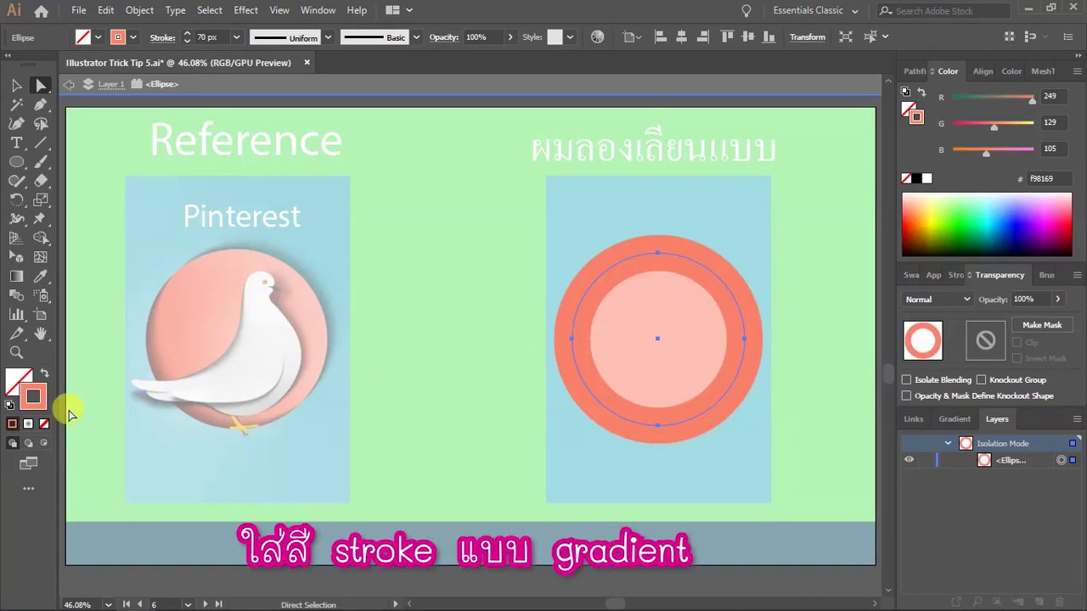
Step: Give the stroke a reversed radial White, Black gradient across the stroke, blended with Multiply
left_click(34, 434)
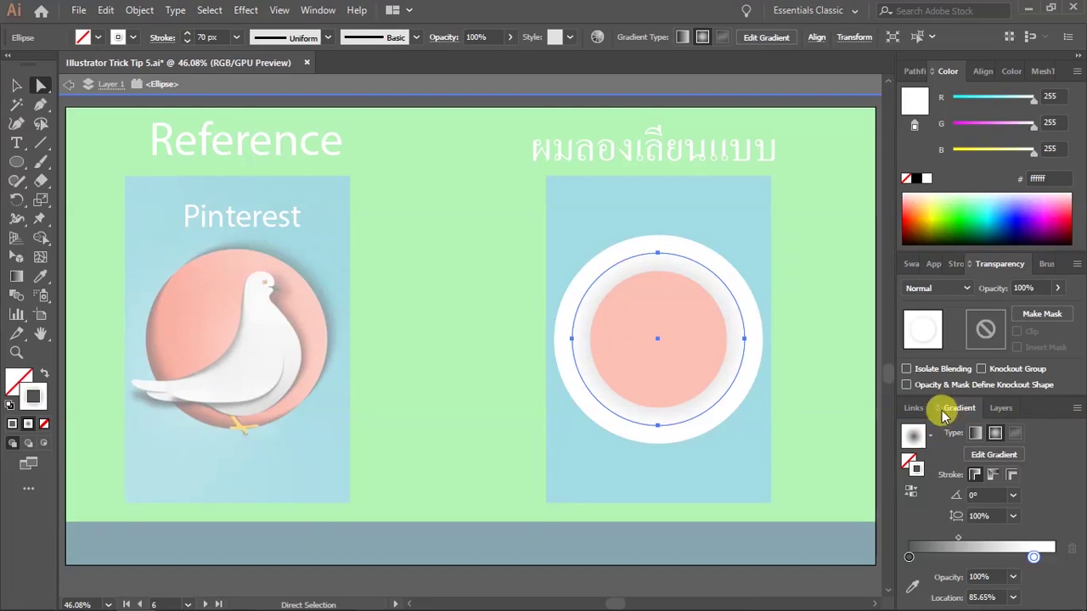
left_click(929, 435)
left_click(834, 465)
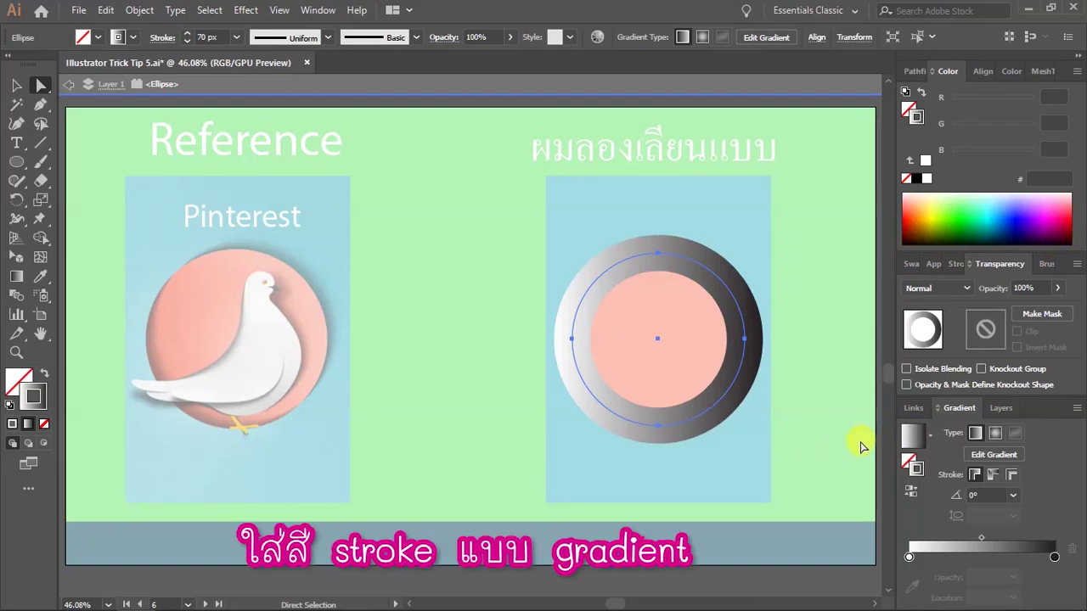
left_click(993, 434)
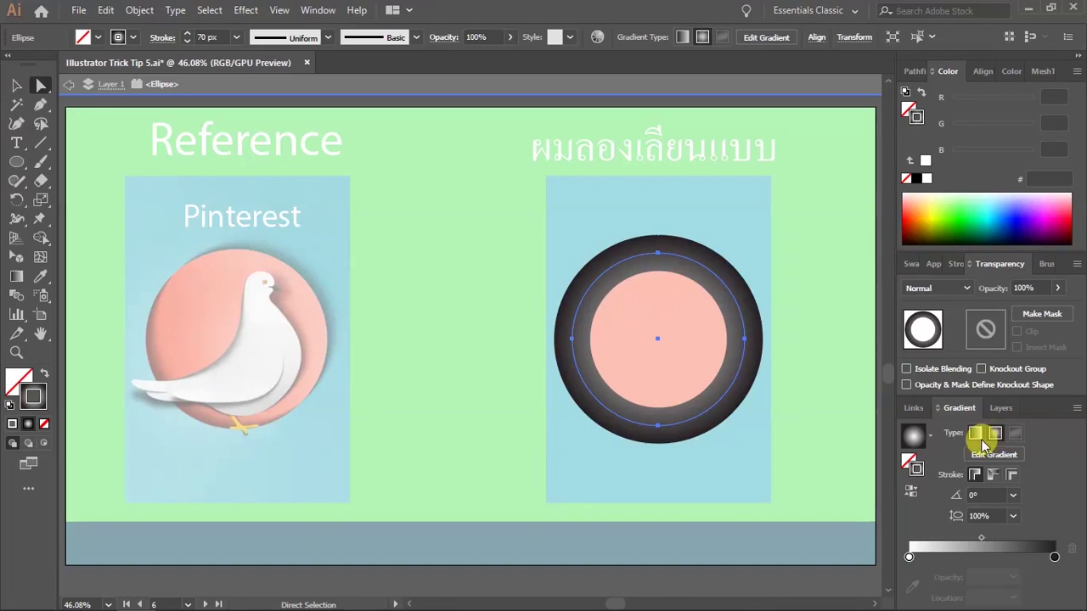
left_click(1011, 478)
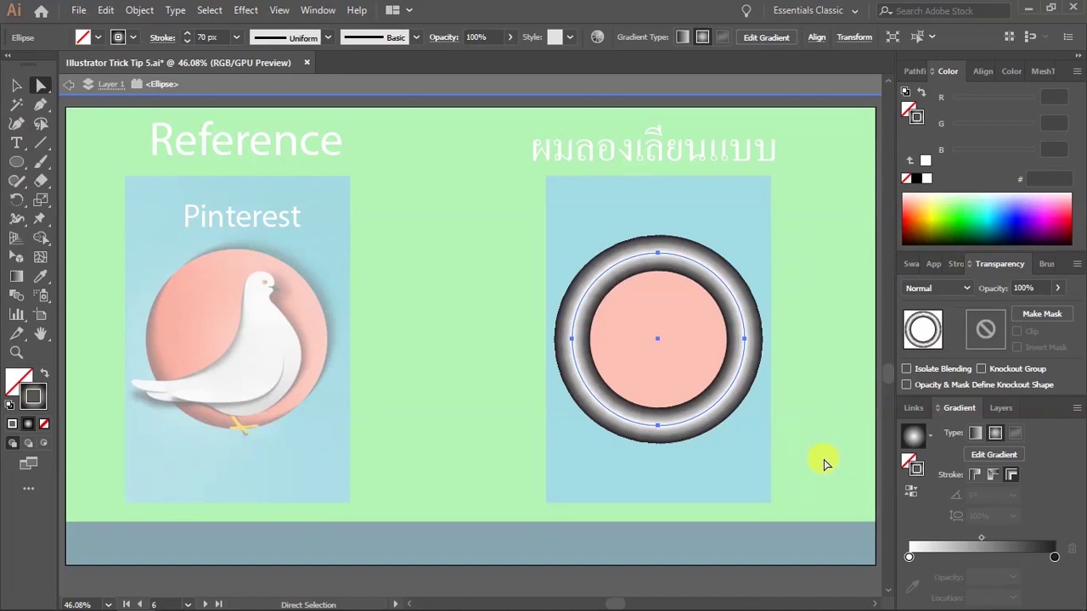
left_click(910, 493)
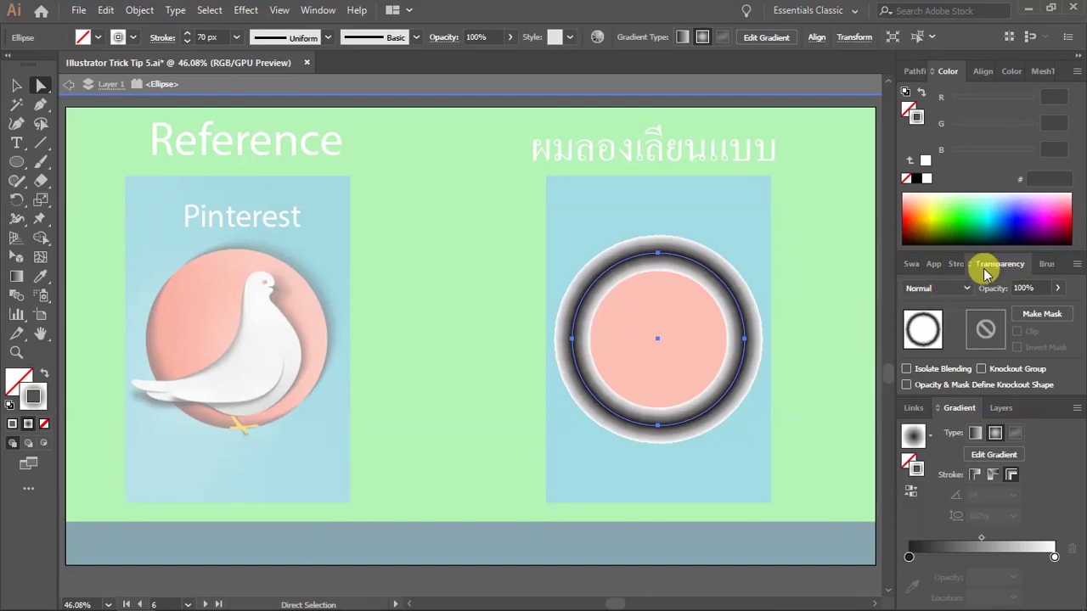
left_click(944, 291)
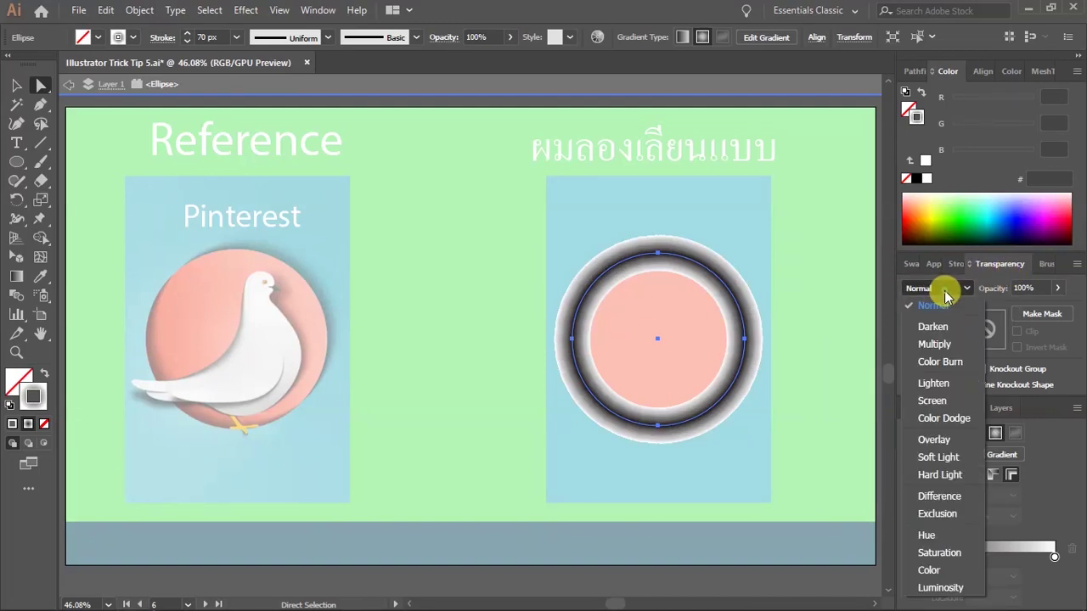
left_click(934, 343)
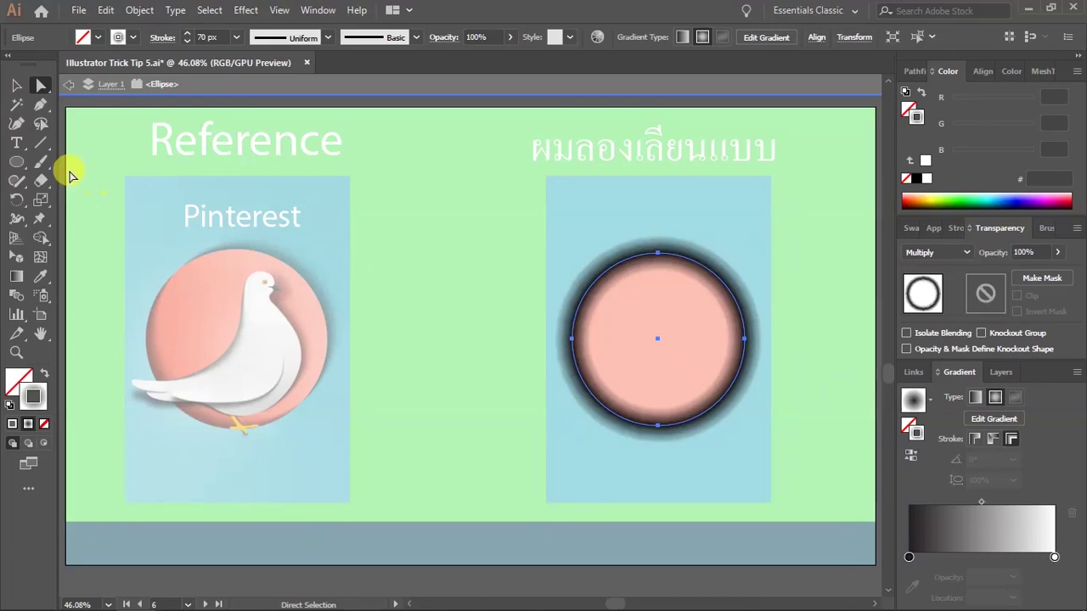
Step: Cut the ring's path with Scissors at its upper left and lower right
left_click(45, 187)
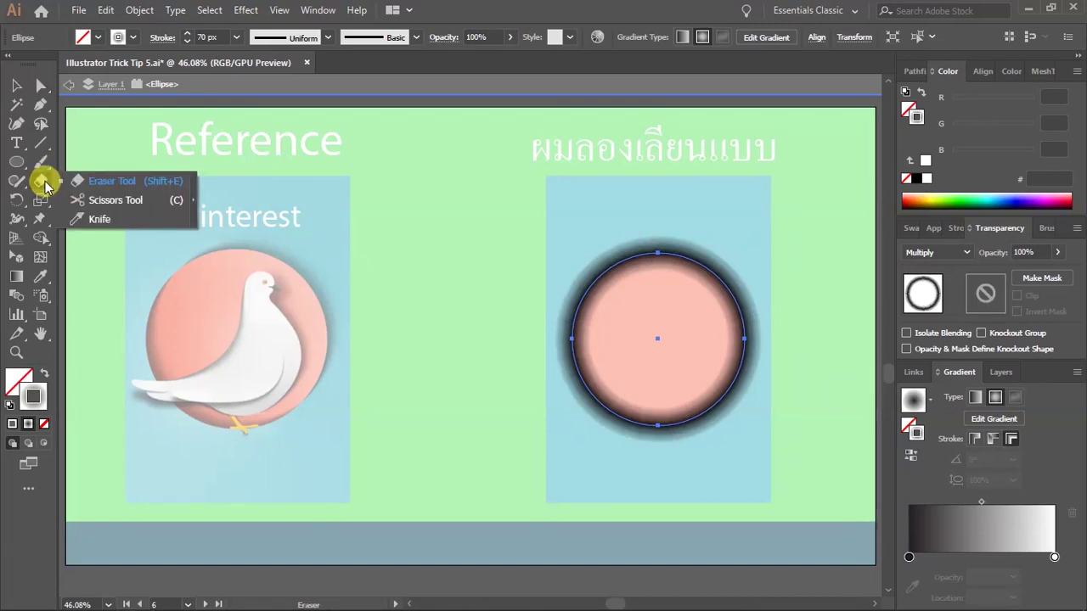
left_click(127, 204)
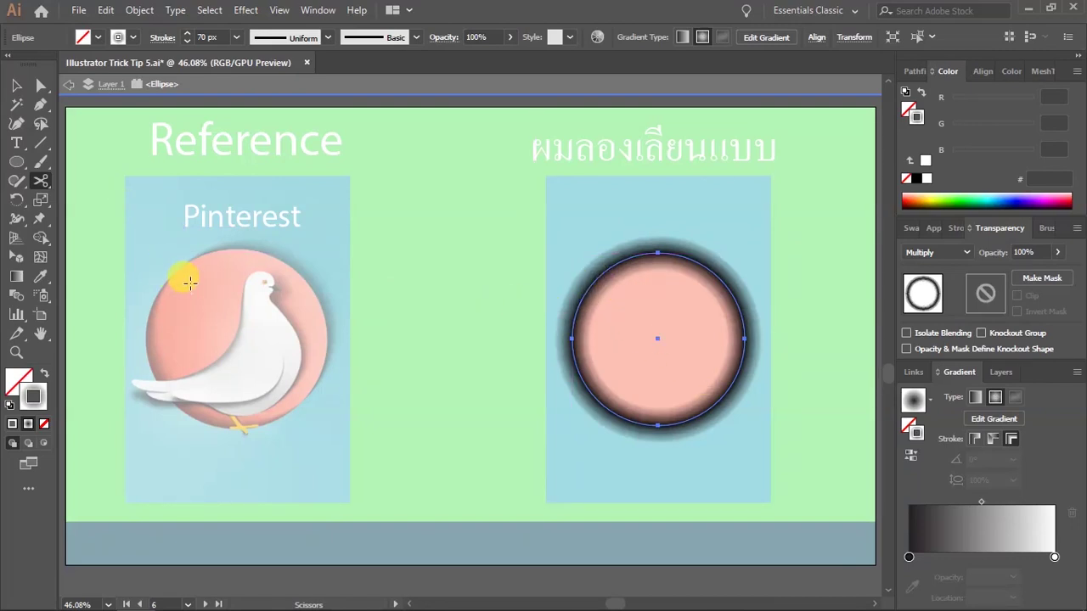
left_click(598, 272)
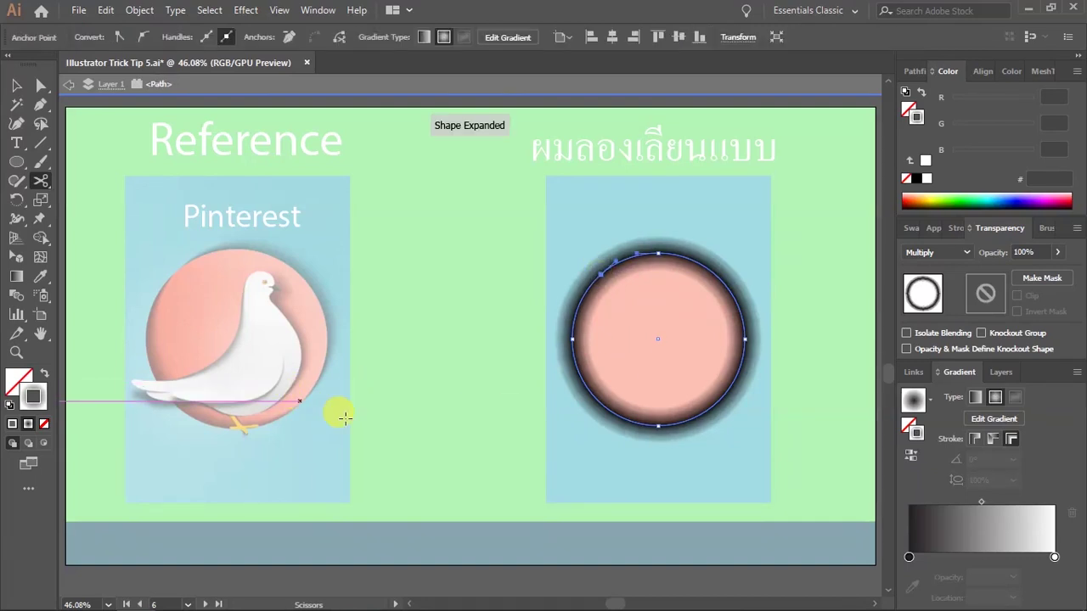
left_click(713, 402)
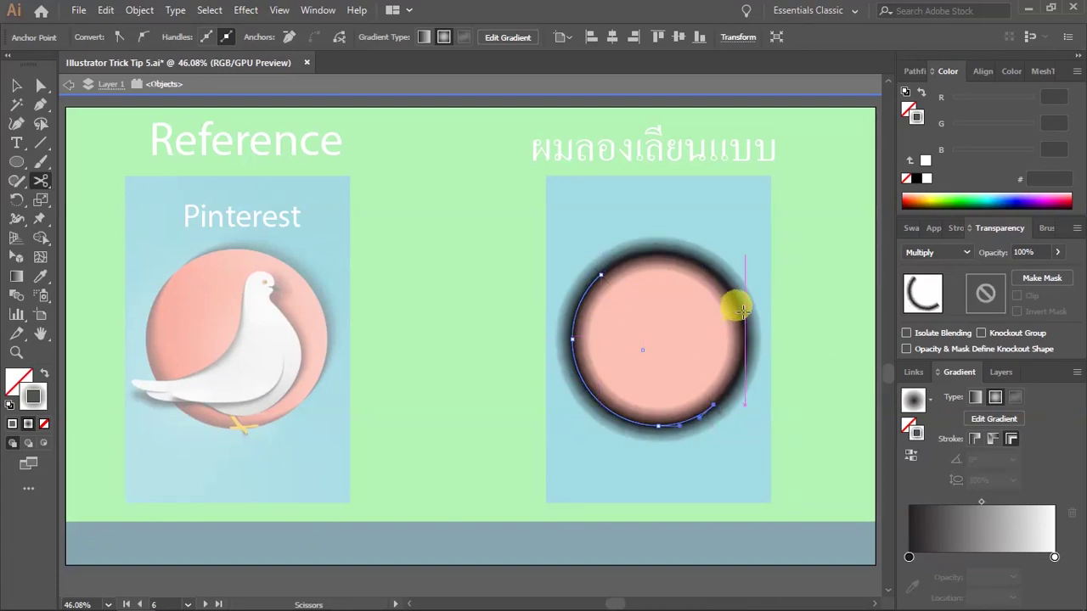
Step: Select both arc pieces of the cut ring together, undoing a stray move
key("v")
left_click_drag(745, 352, 771, 314)
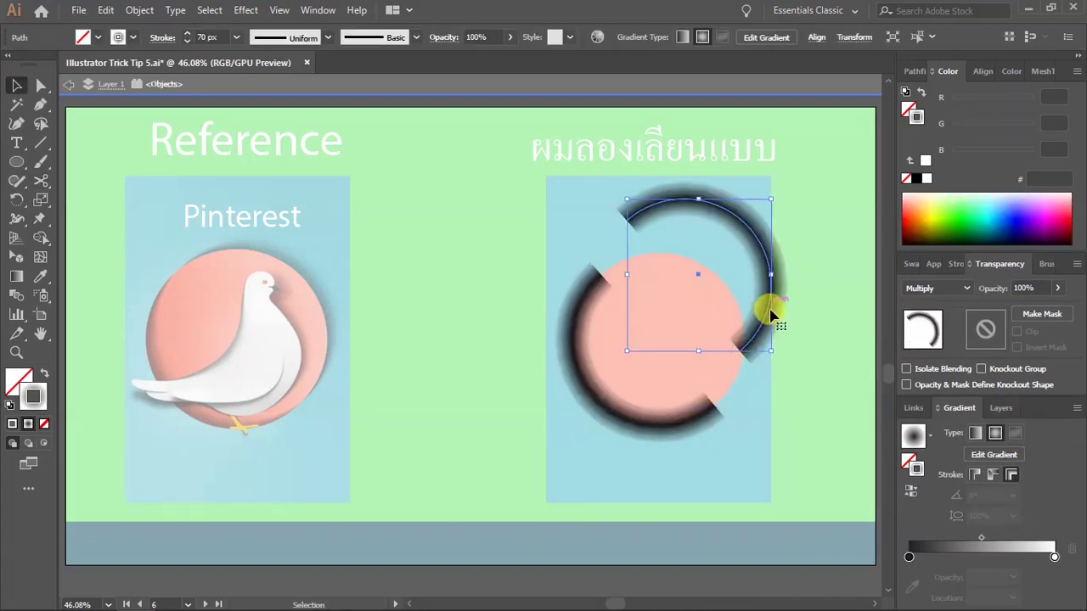
key("ctrl+z")
left_click(624, 465)
left_click_drag(637, 340, 736, 262)
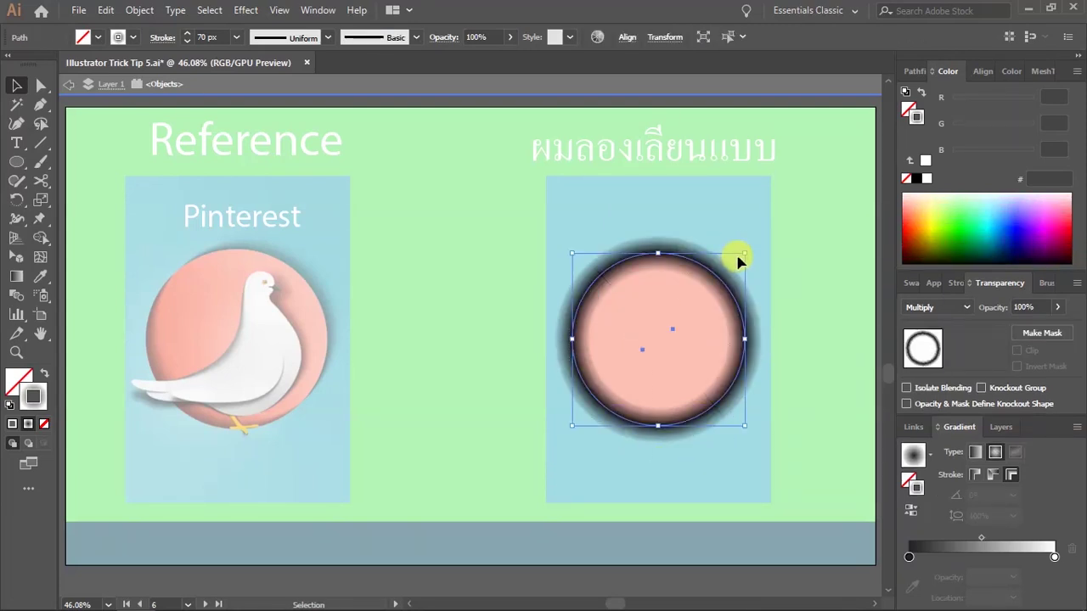
Step: Set the shadow ring's stroke Profile to Width Profile 1 so it tapers
left_click(954, 286)
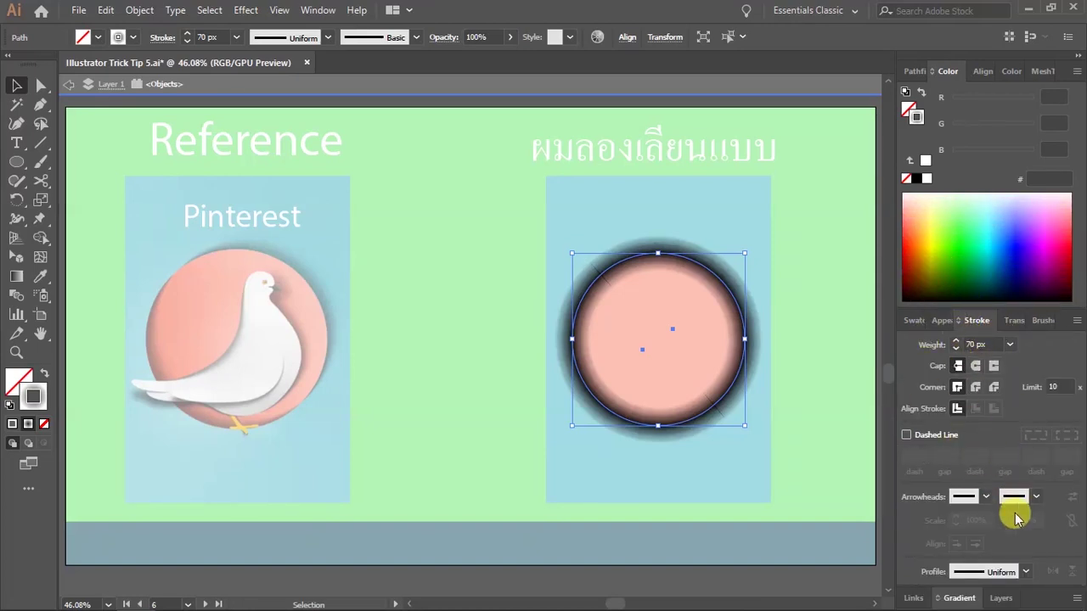
left_click(989, 573)
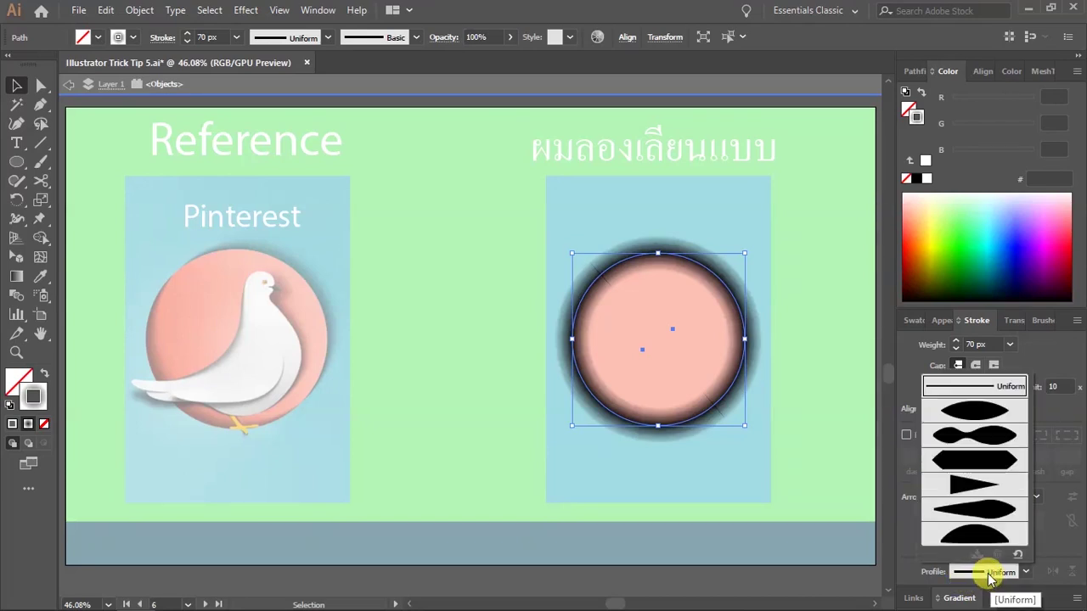
left_click(963, 414)
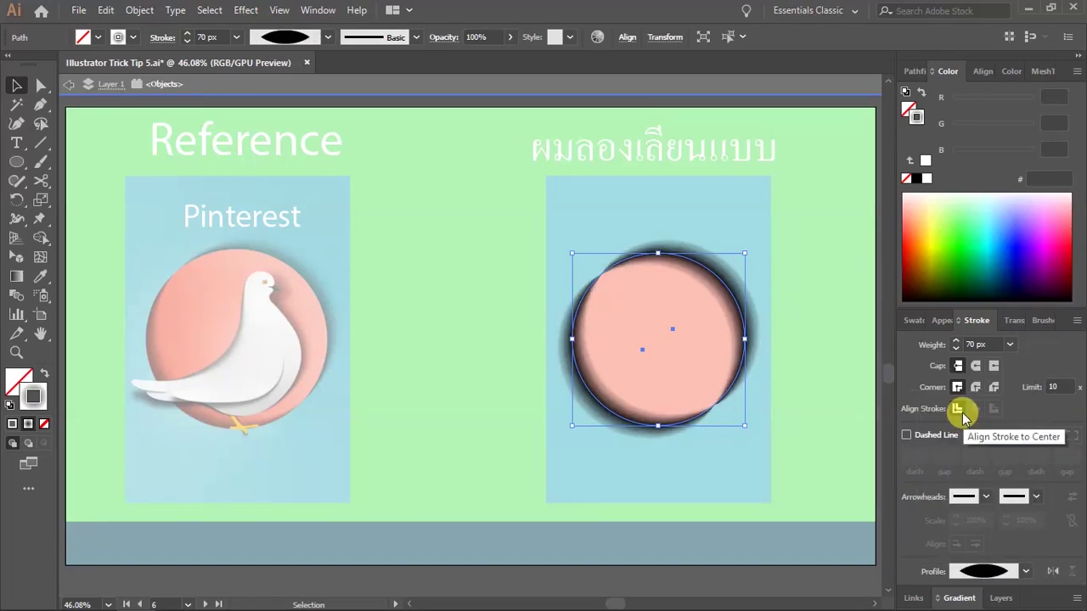
left_click(265, 37)
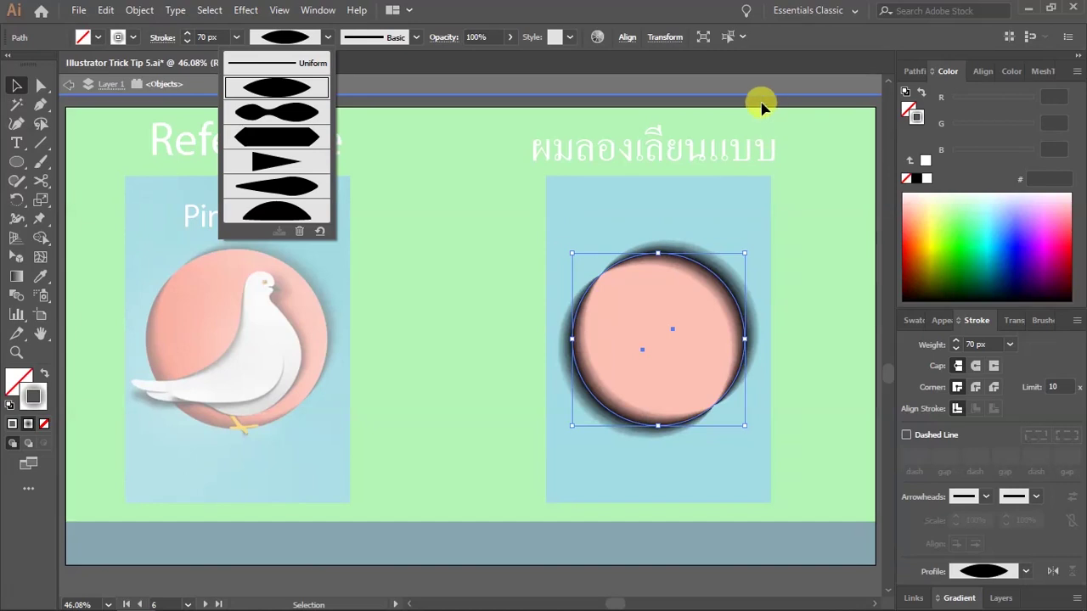
left_click(801, 243)
Step: Undo the accidental circle move and exit isolation mode
left_click_drag(765, 268, 841, 214)
key("ctrl+z")
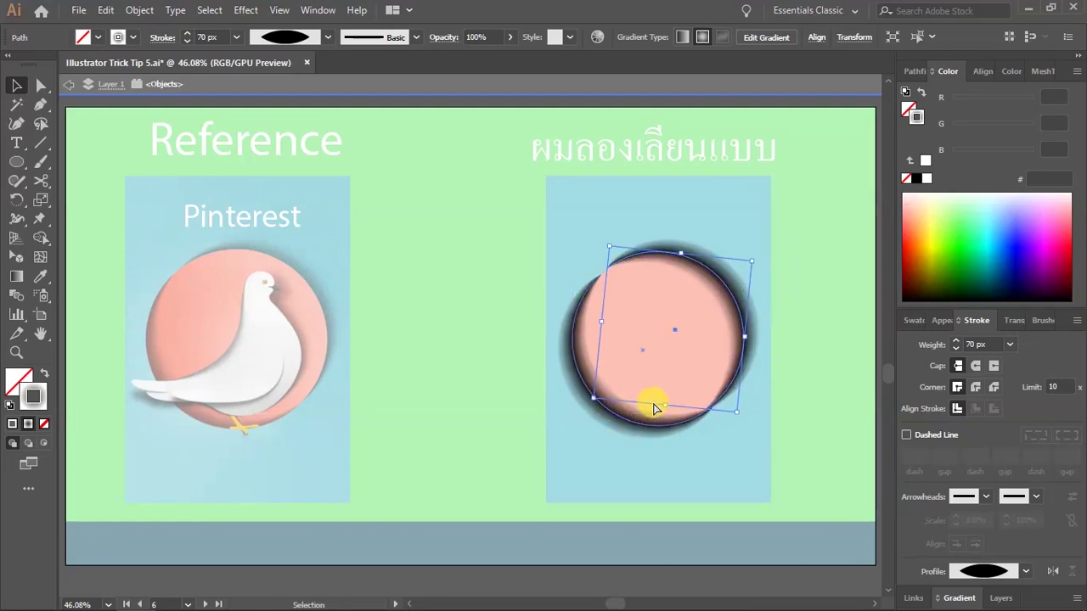
left_click(819, 242)
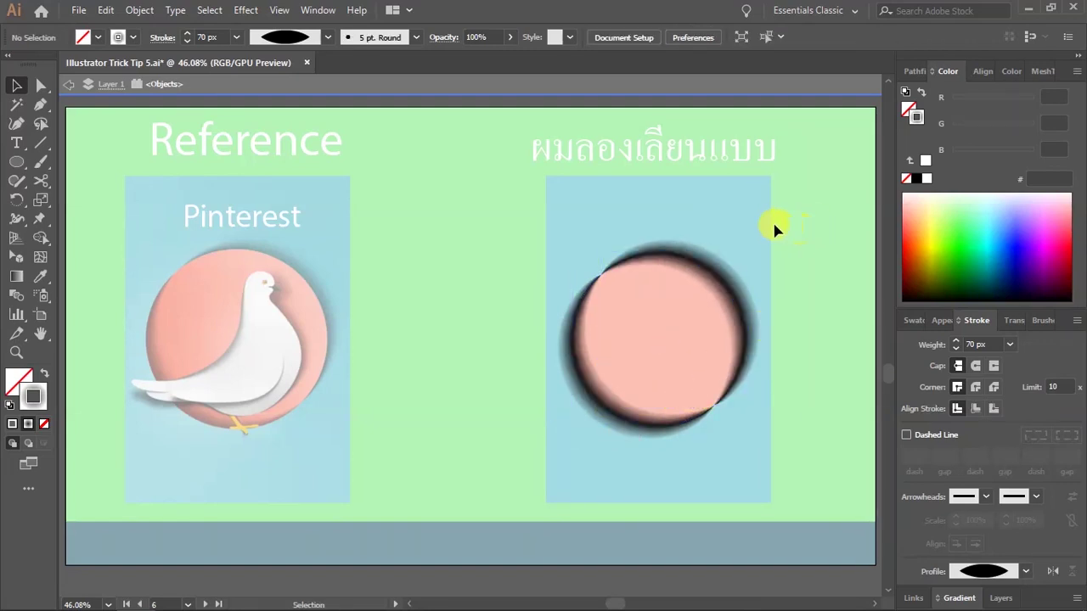
right_click(744, 209)
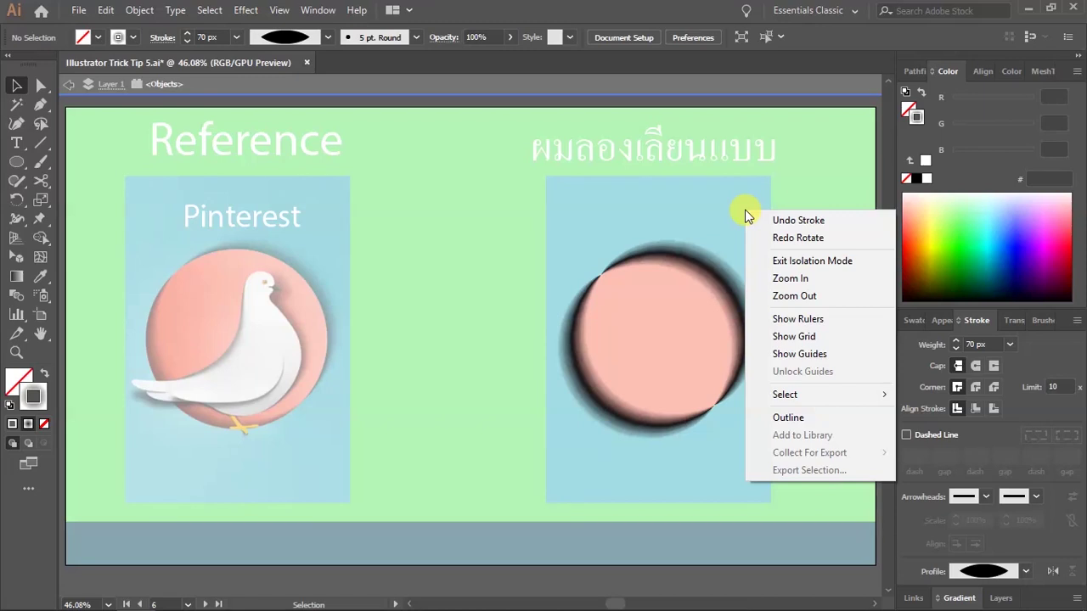
left_click(790, 262)
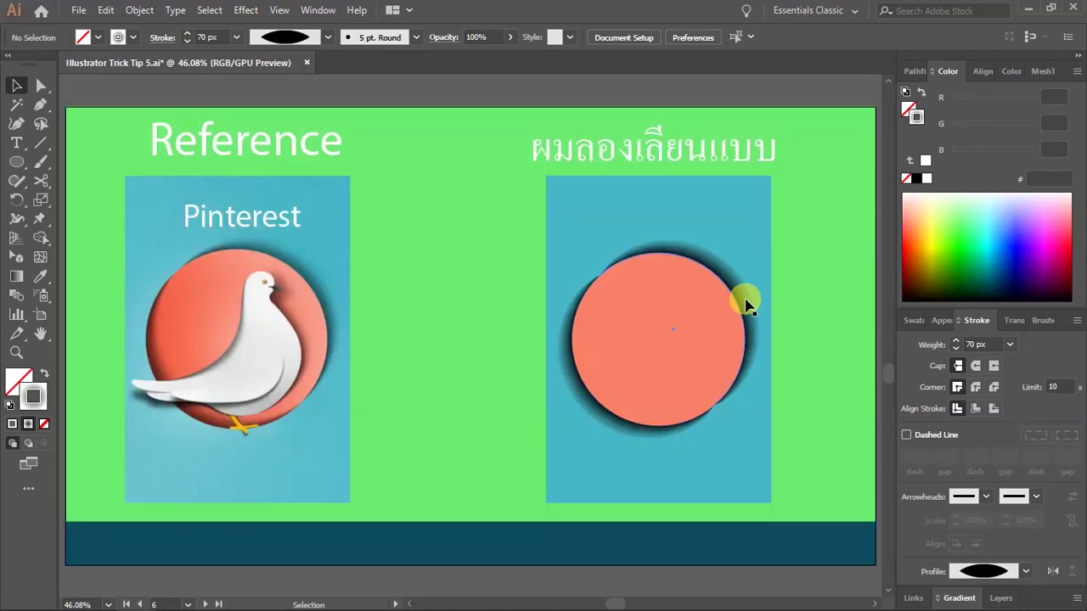
Step: Bring the salmon circle to front over the shadow ring with Arrange, then deselect
left_click(686, 248)
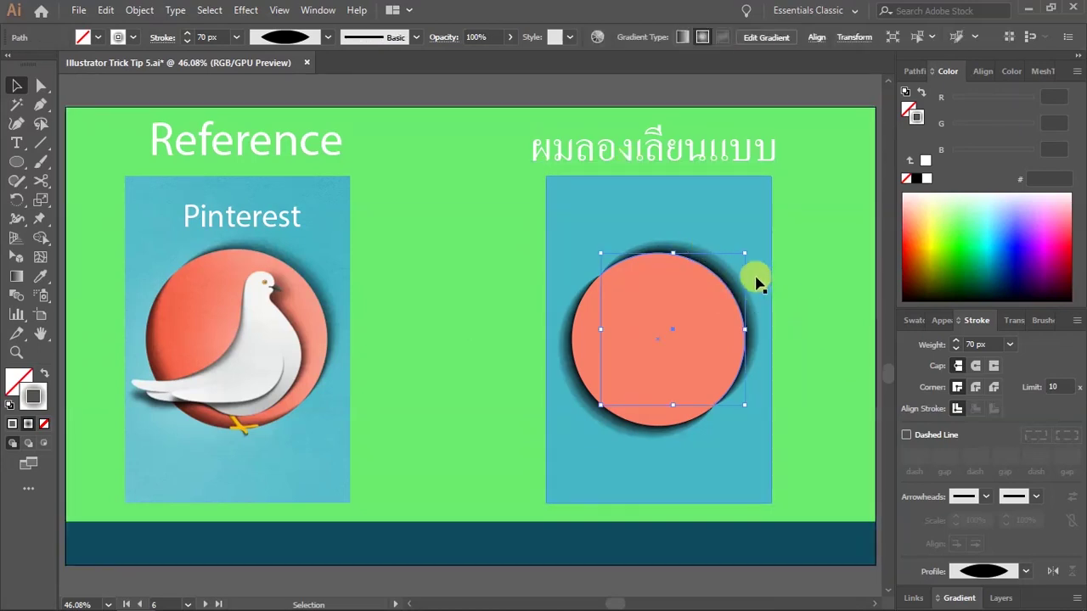
left_click(626, 435)
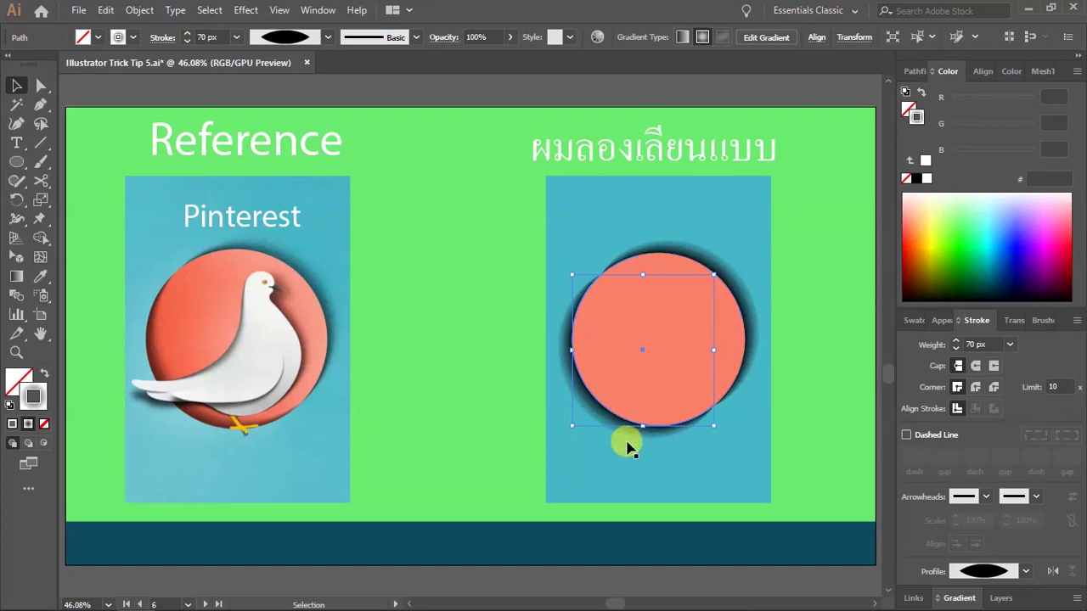
right_click(626, 436)
mouse_move(670, 353)
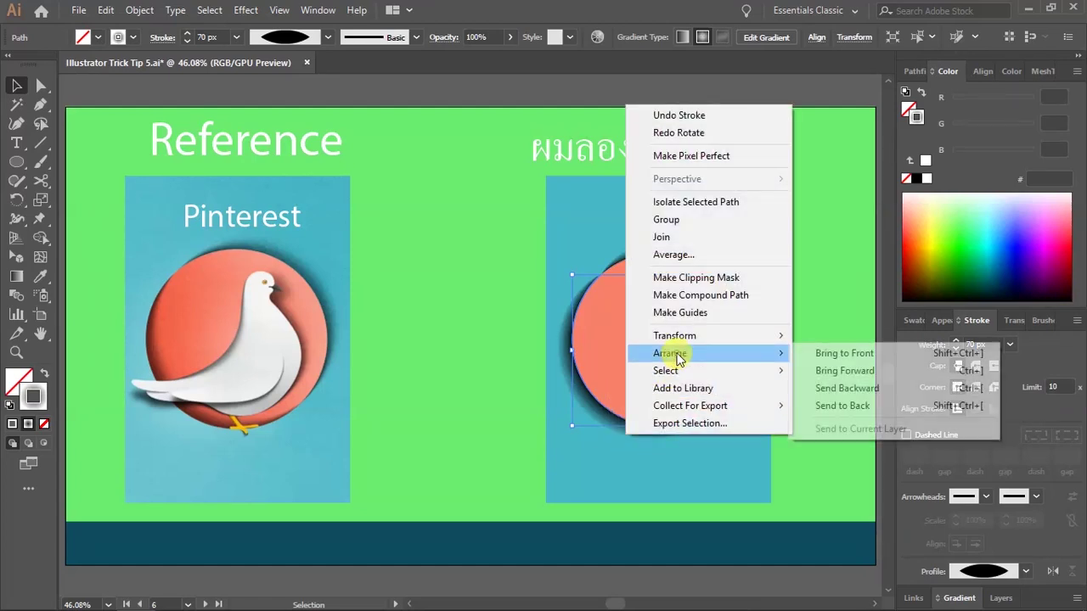
left_click(799, 357)
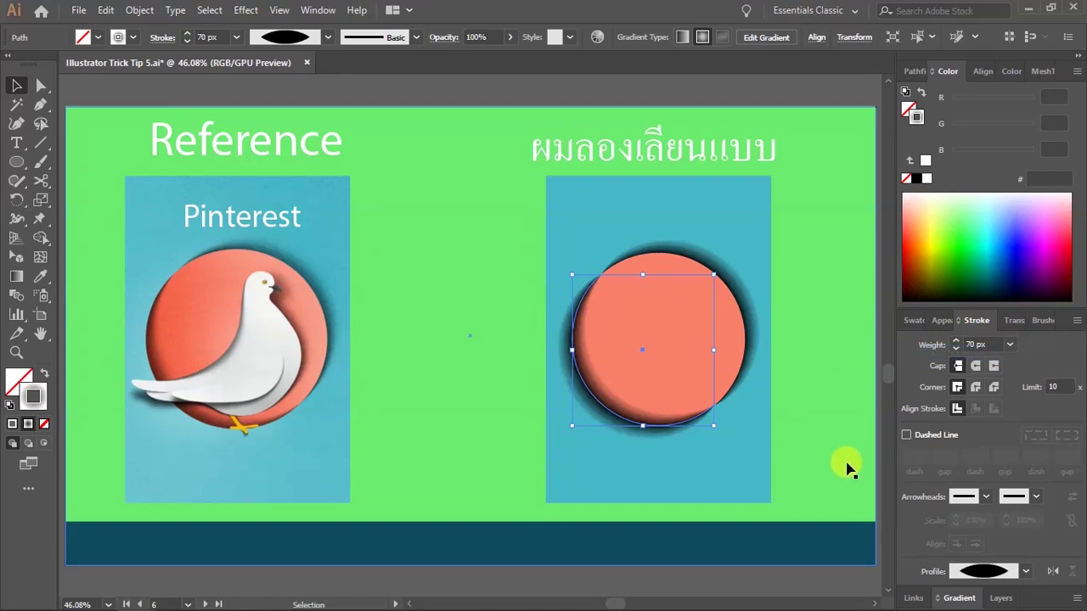
key("a")
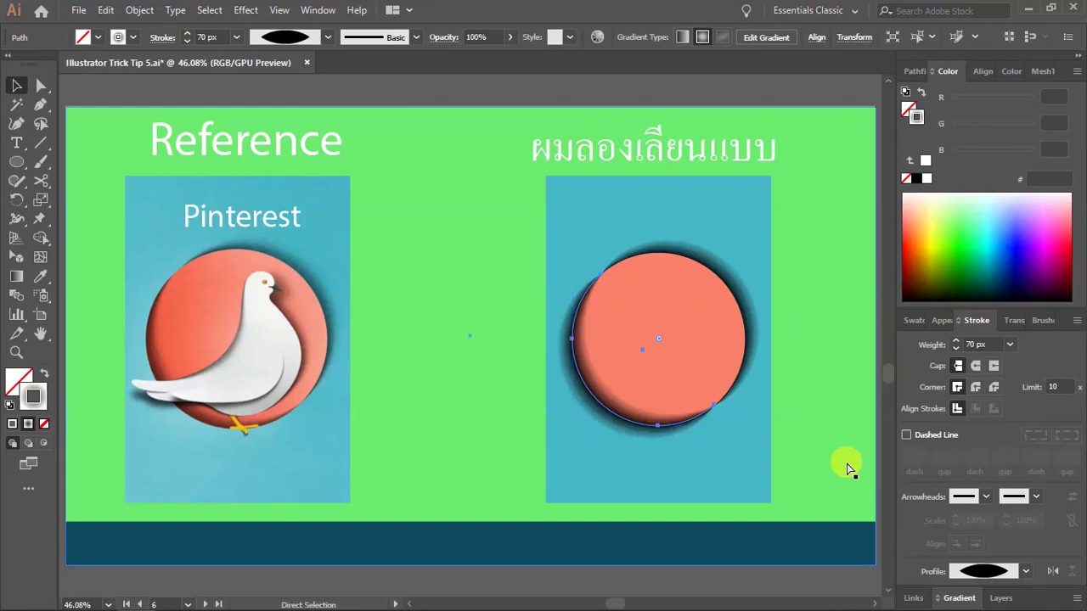
key("v")
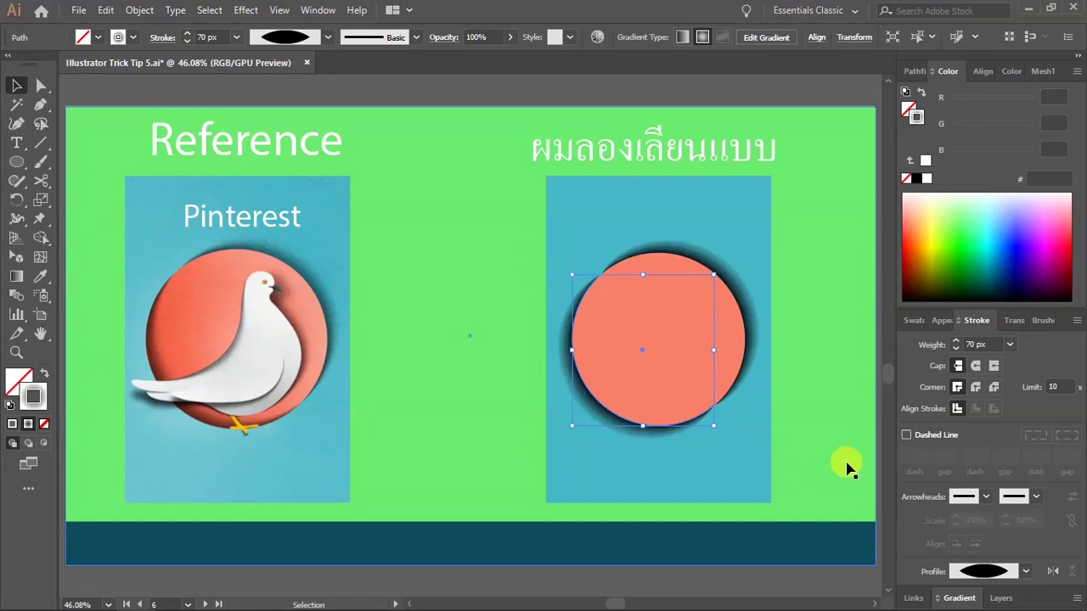
left_click(846, 465)
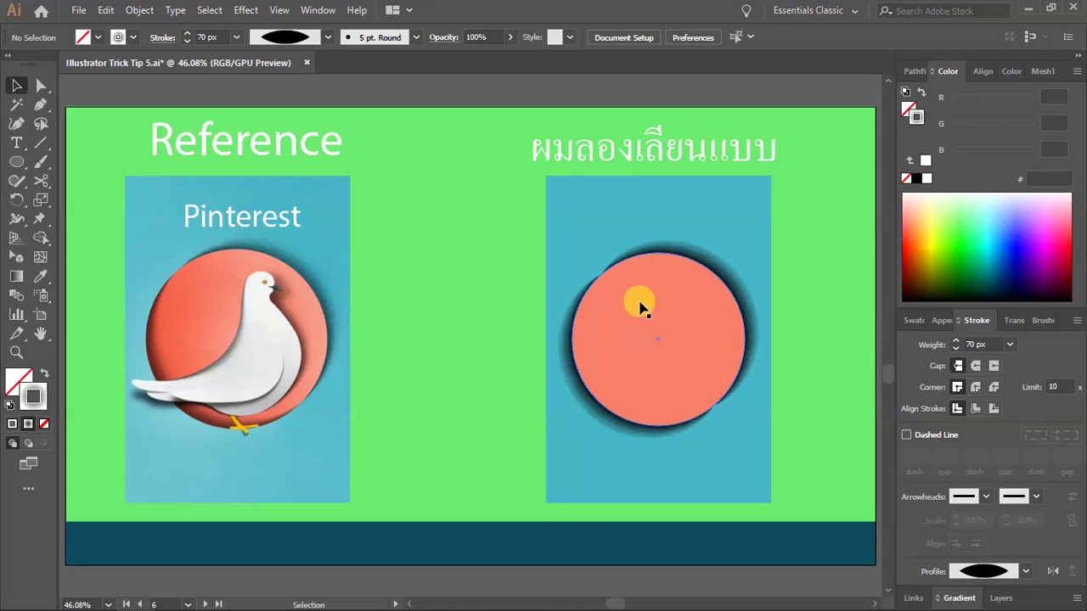
Step: Lock the green background with Ctrl+2
left_click(605, 236)
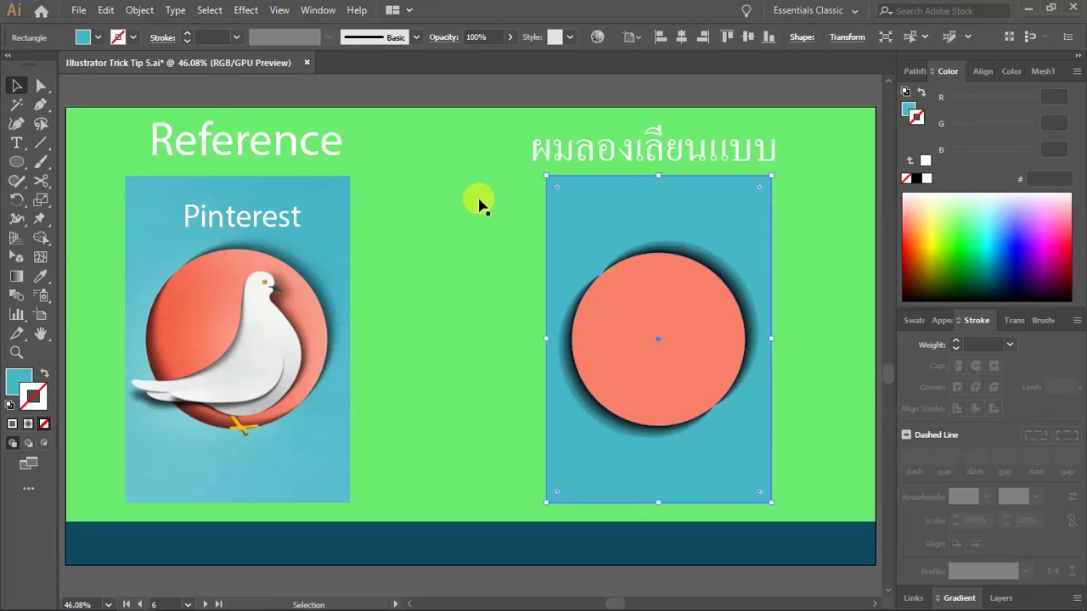
left_click(391, 212)
key("ctrl+2")
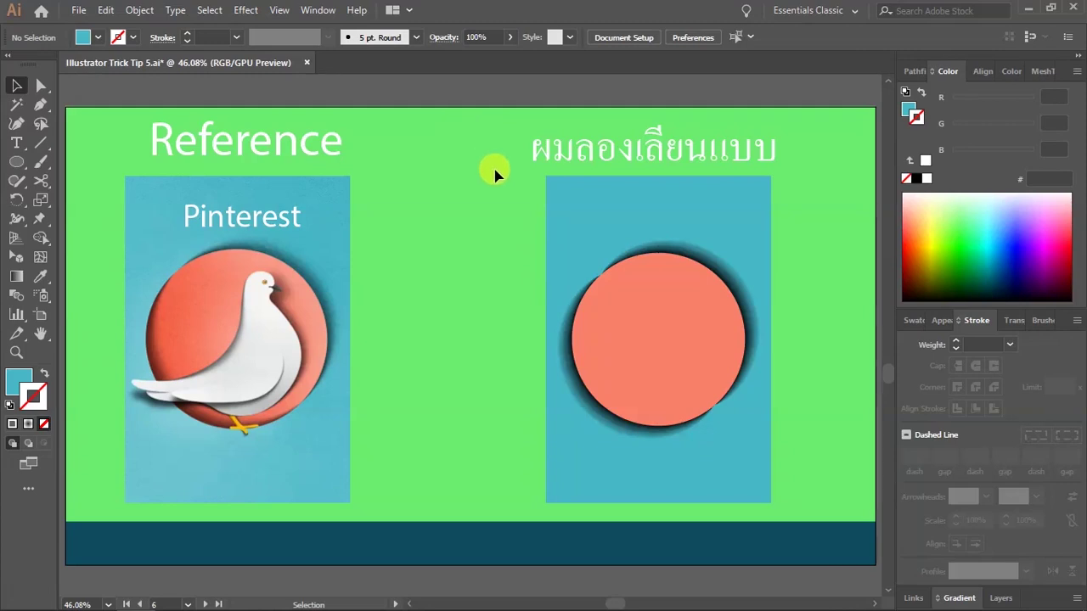
left_click(629, 236)
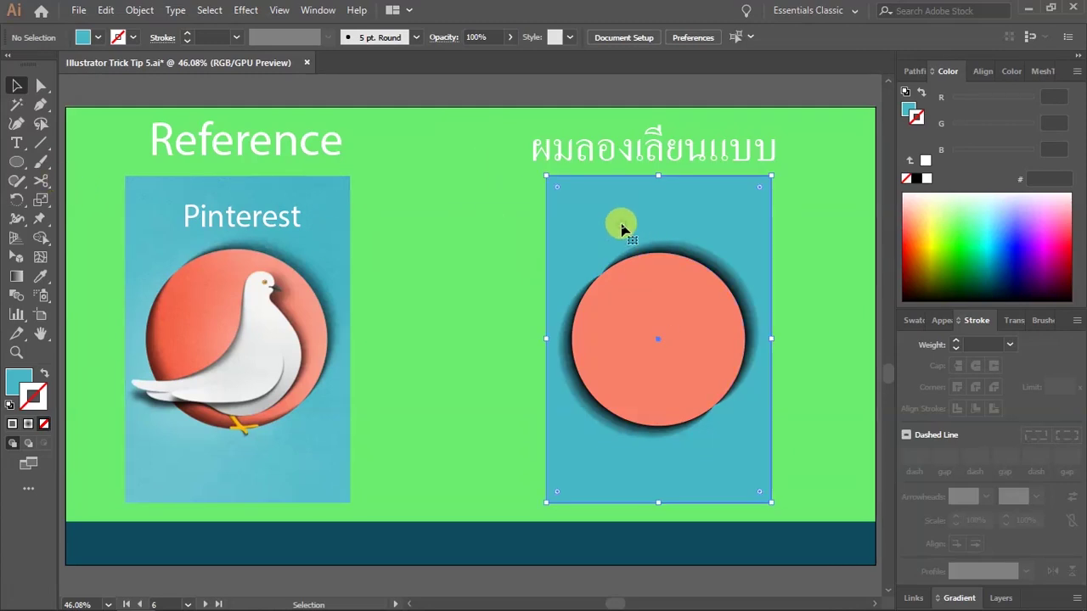
left_click(121, 177)
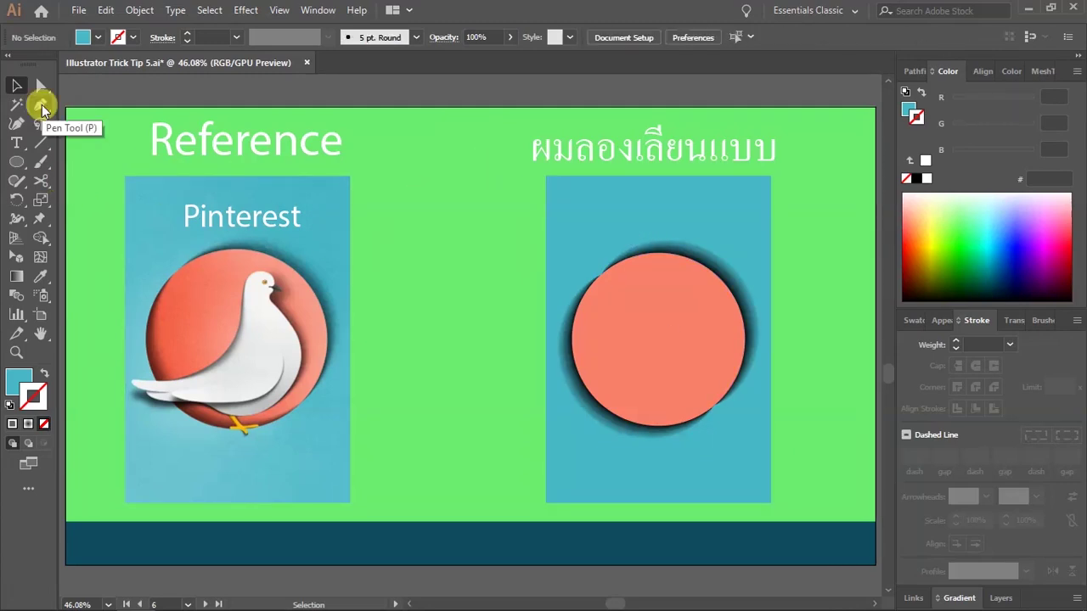
Step: Draw a diagonal line from above the panel's top-left corner past its bottom-right corner
left_click(40, 106)
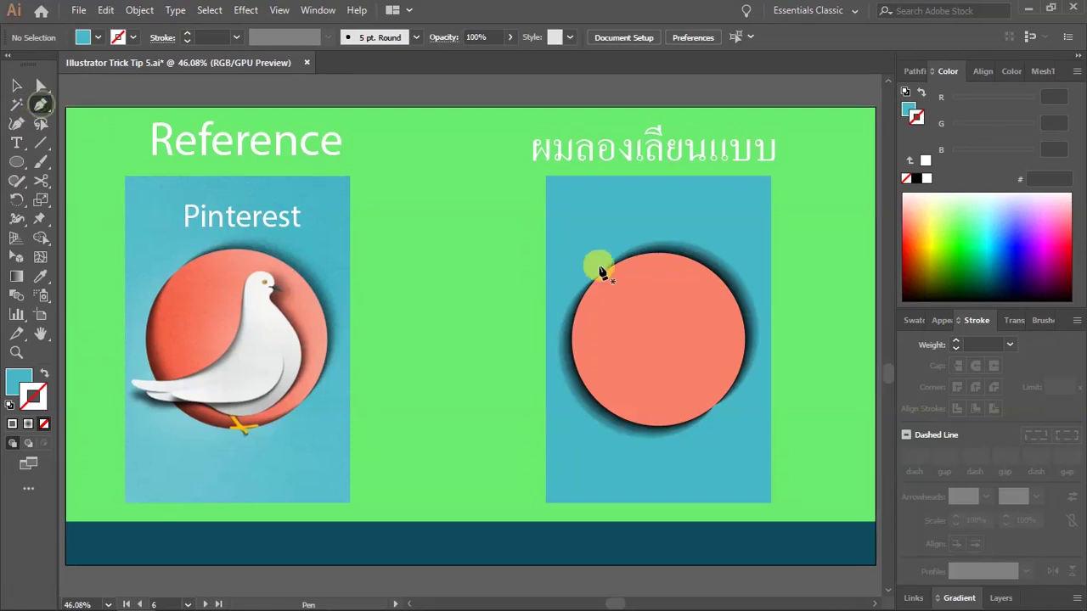
left_click(534, 187)
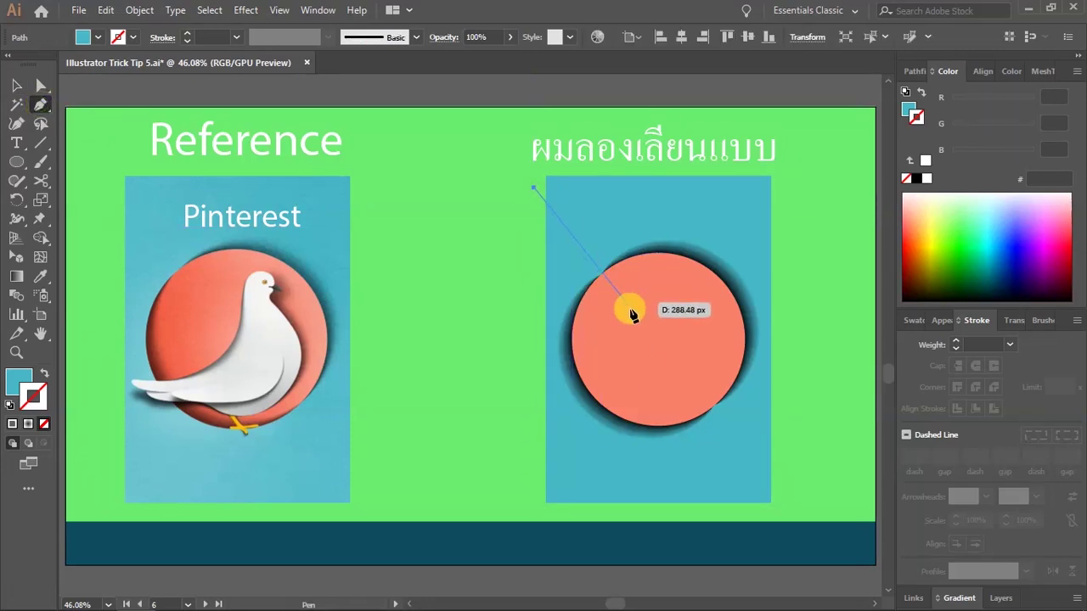
left_click(790, 500)
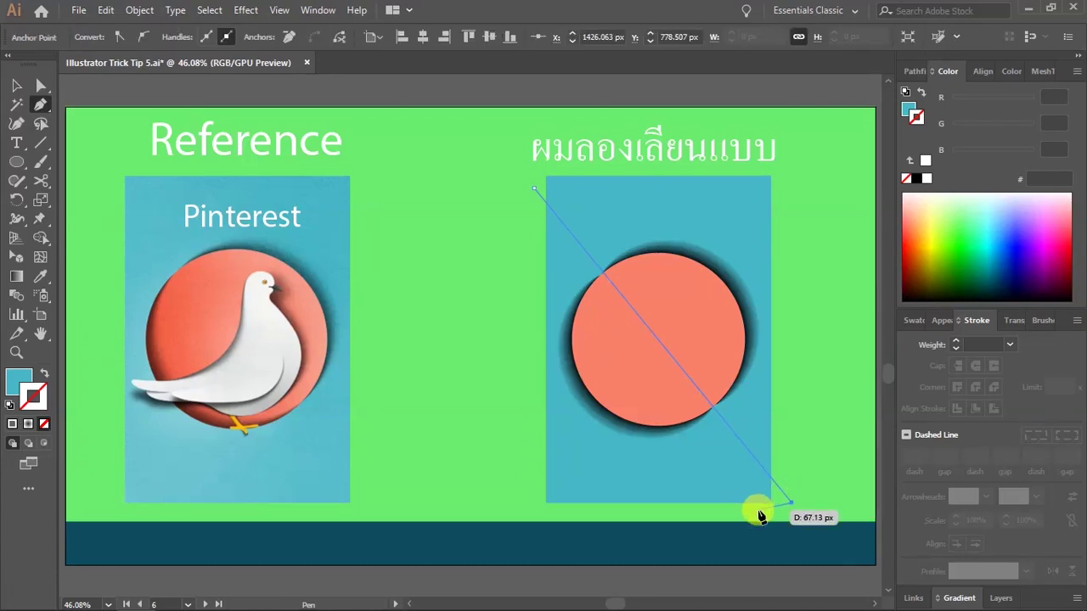
key("v")
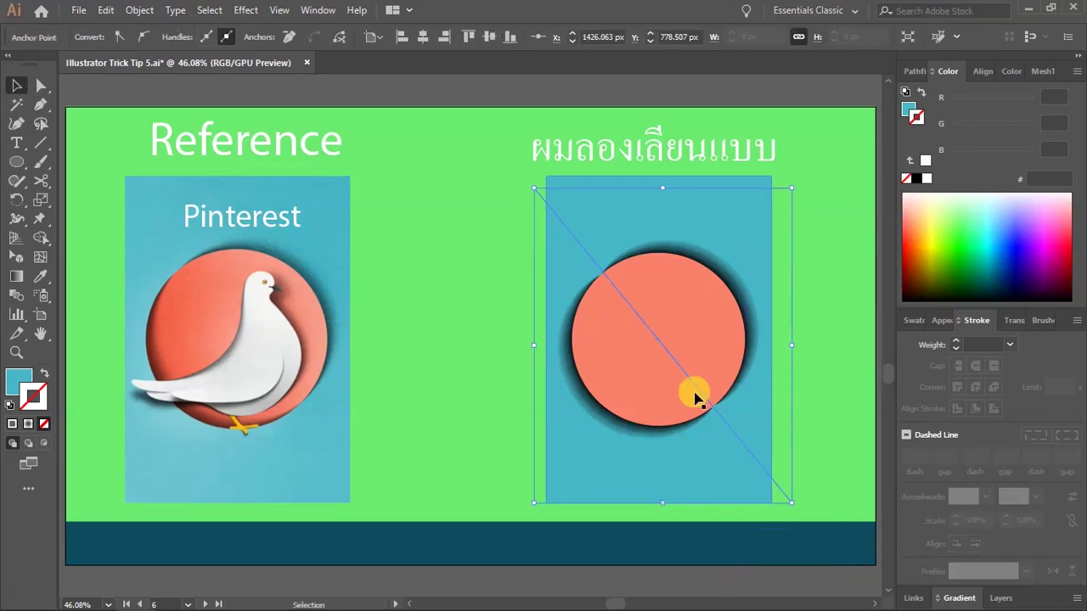
scroll(606, 272, "up", 5)
scroll(592, 280, "down", 3)
scroll(592, 280, "down", 2)
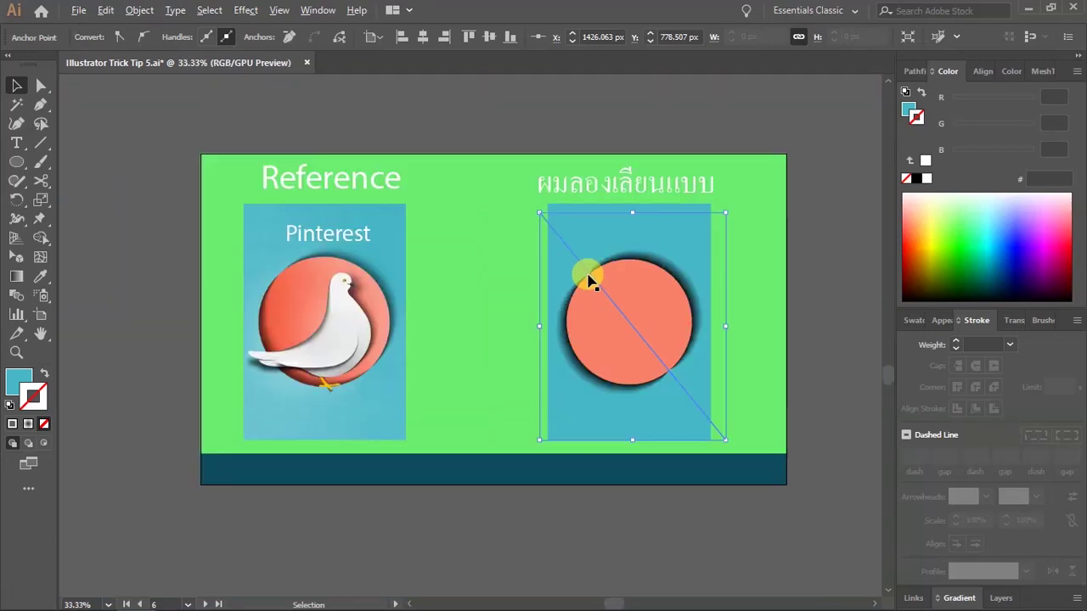
scroll(676, 320, "up", 1)
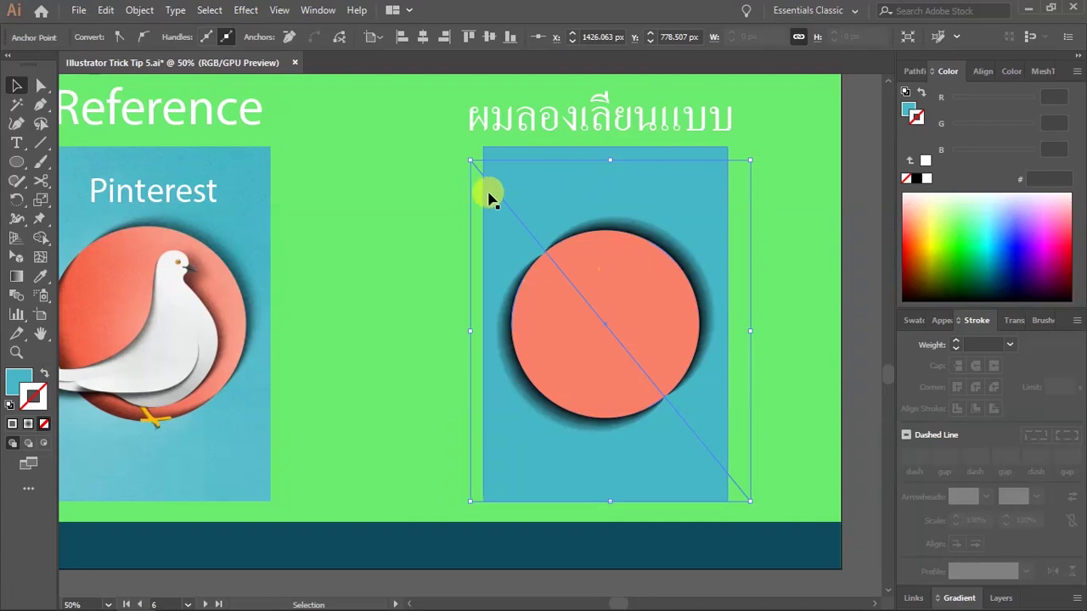
Step: Give the diagonal line a magenta stroke with no fill, adding the blue panel to the selection
key("a")
left_click(449, 219)
key("v")
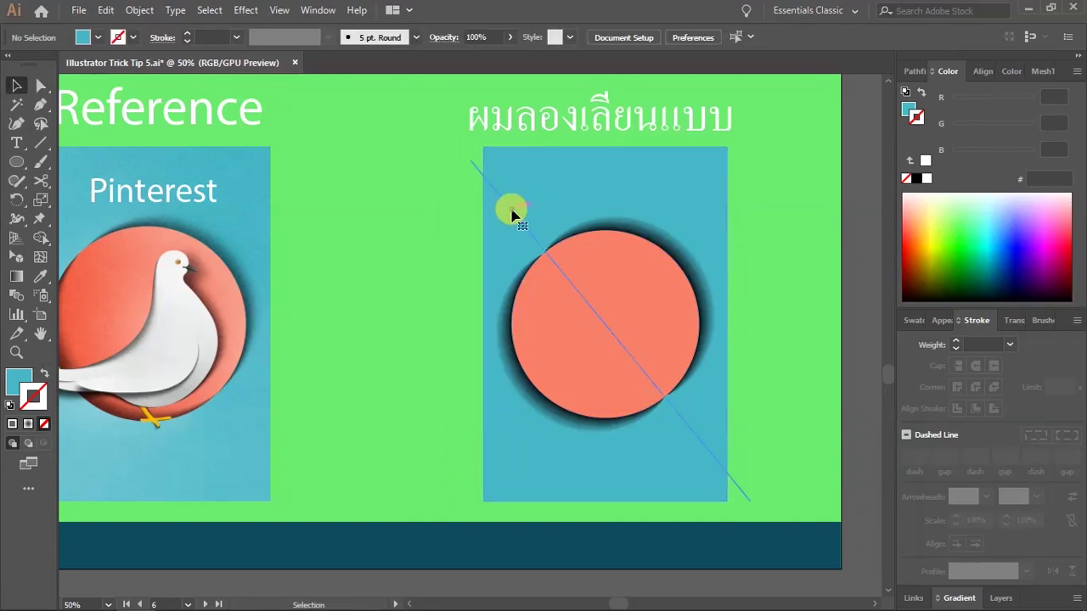
left_click(520, 216)
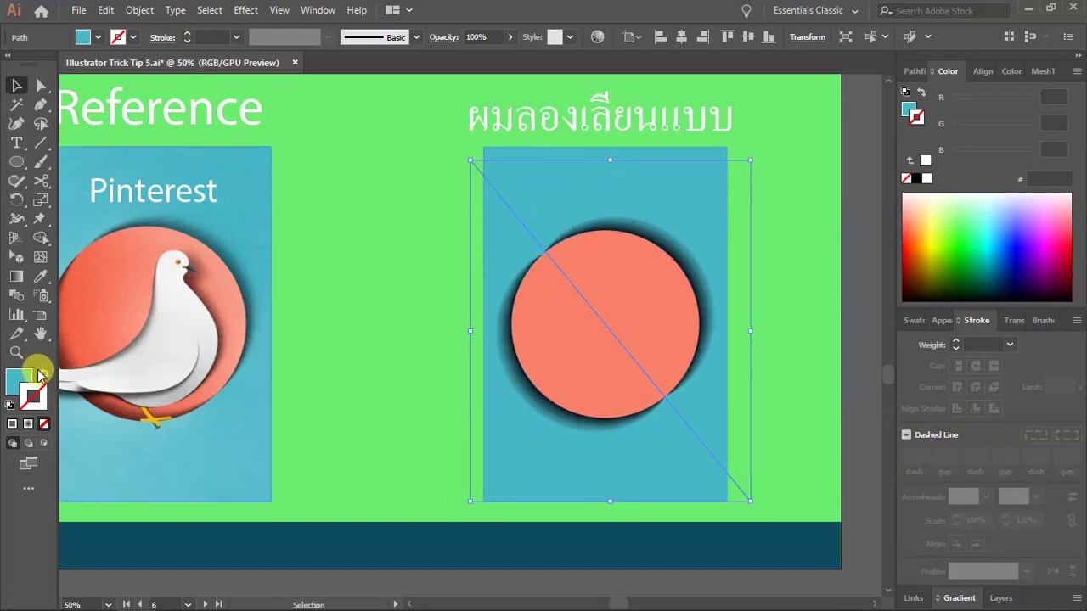
left_click(39, 373)
left_click(965, 239)
left_click(1060, 228)
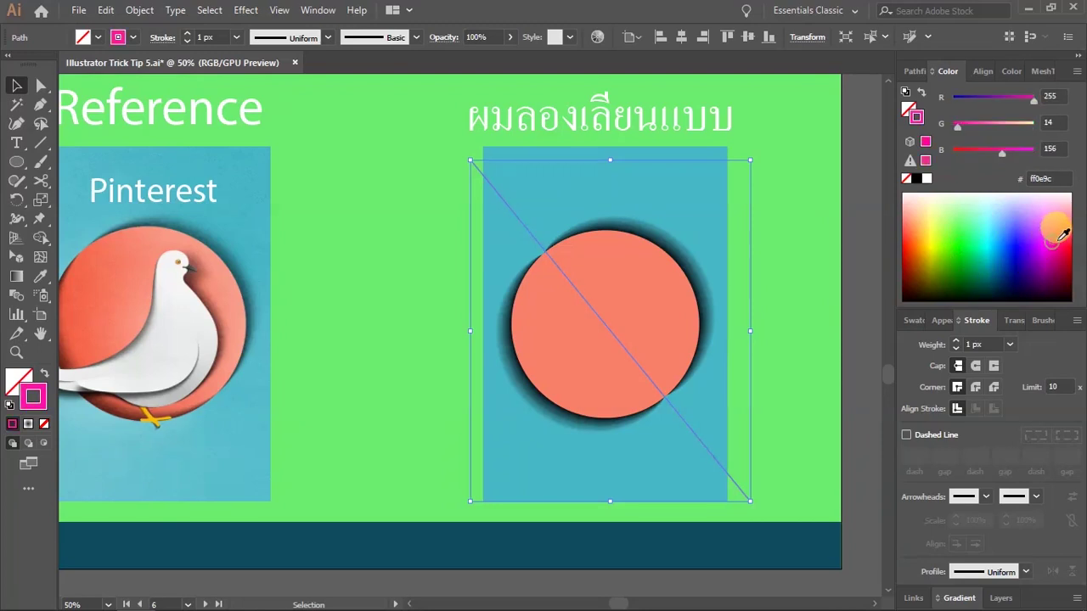
left_click(460, 265, "shift")
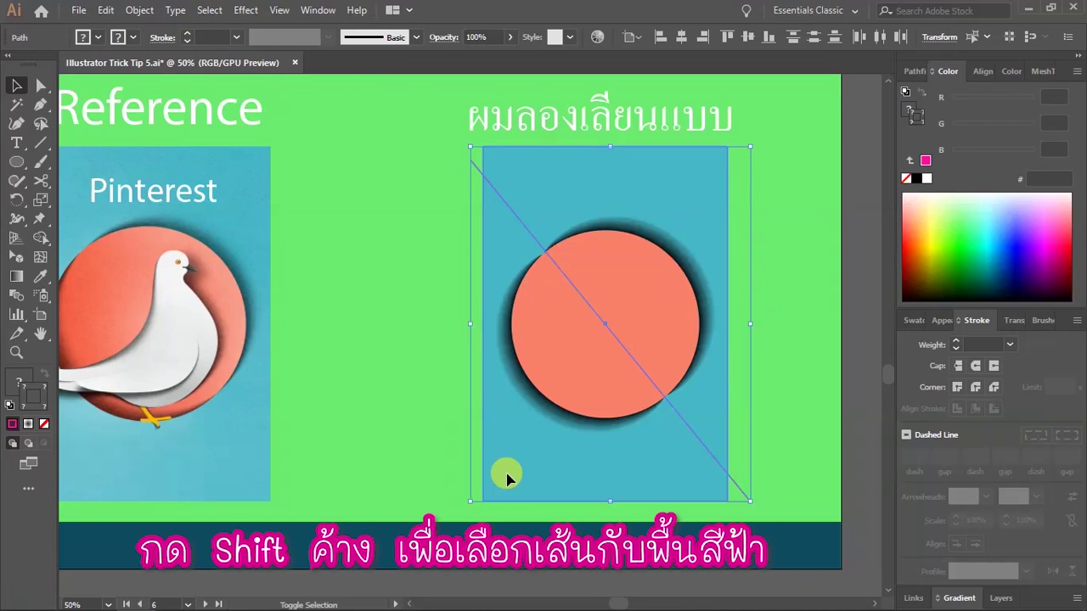
Step: Divide the panel and circle along the diagonal with Pathfinder Divide
left_click(910, 75)
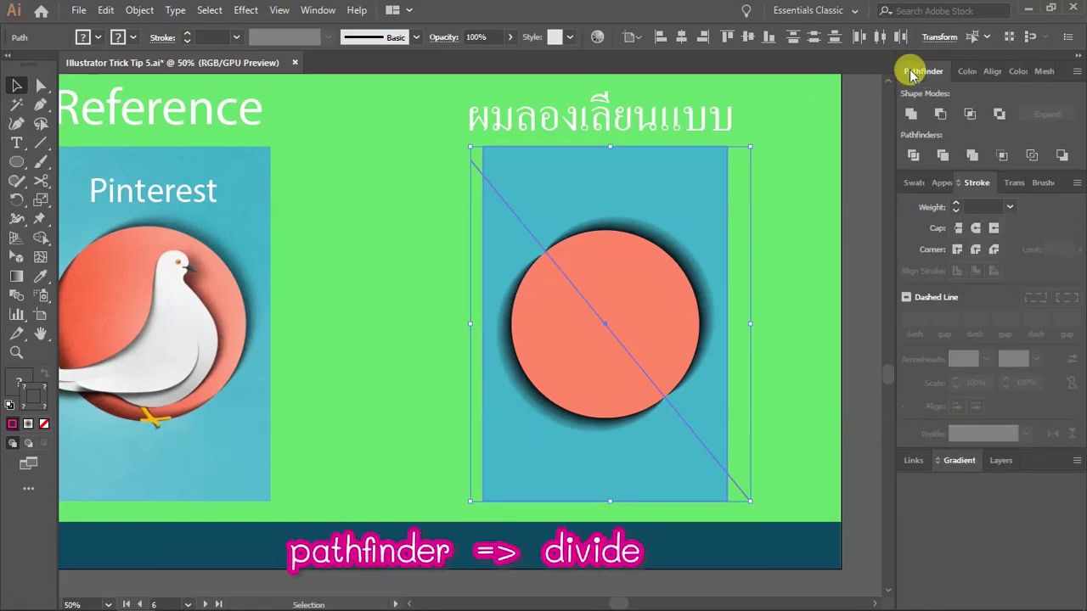
left_click(913, 156)
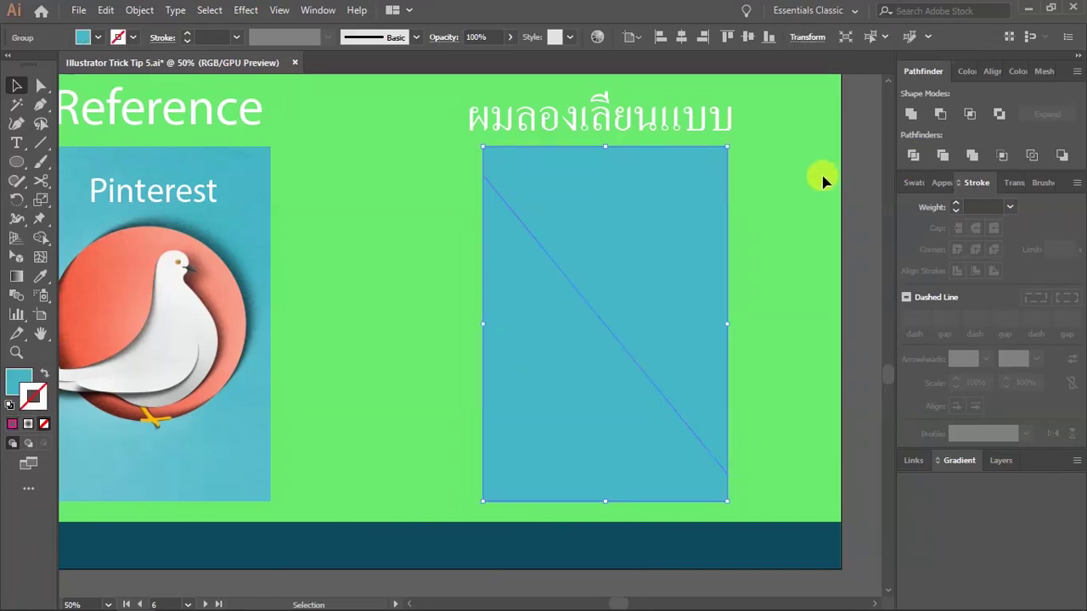
left_click(808, 197)
left_click(708, 242)
Step: Ungroup the divided pieces and check that one moves on its own
key("ctrl+u")
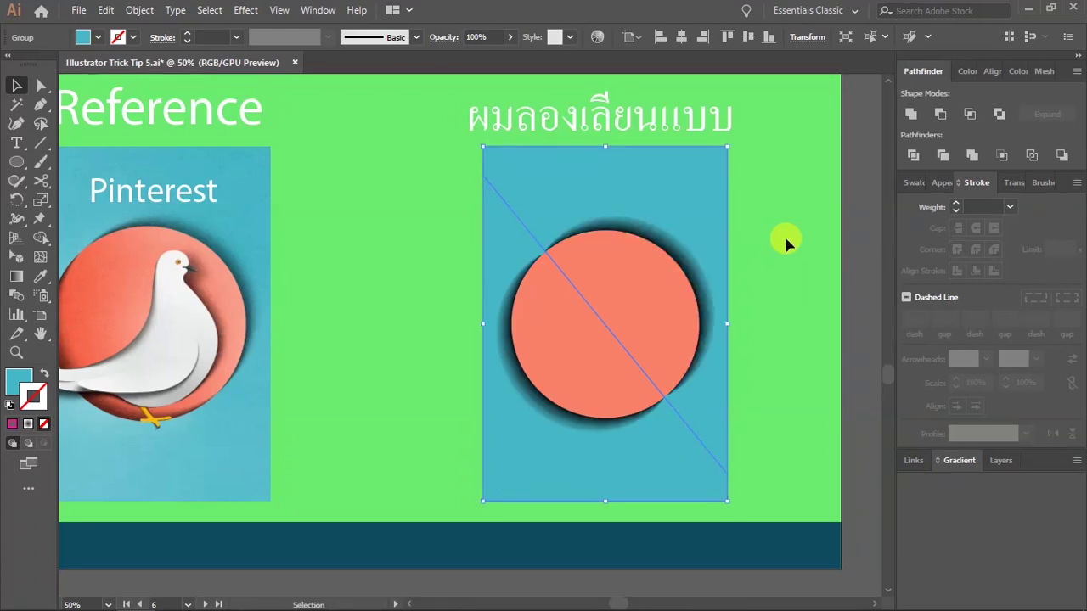
left_click(786, 243)
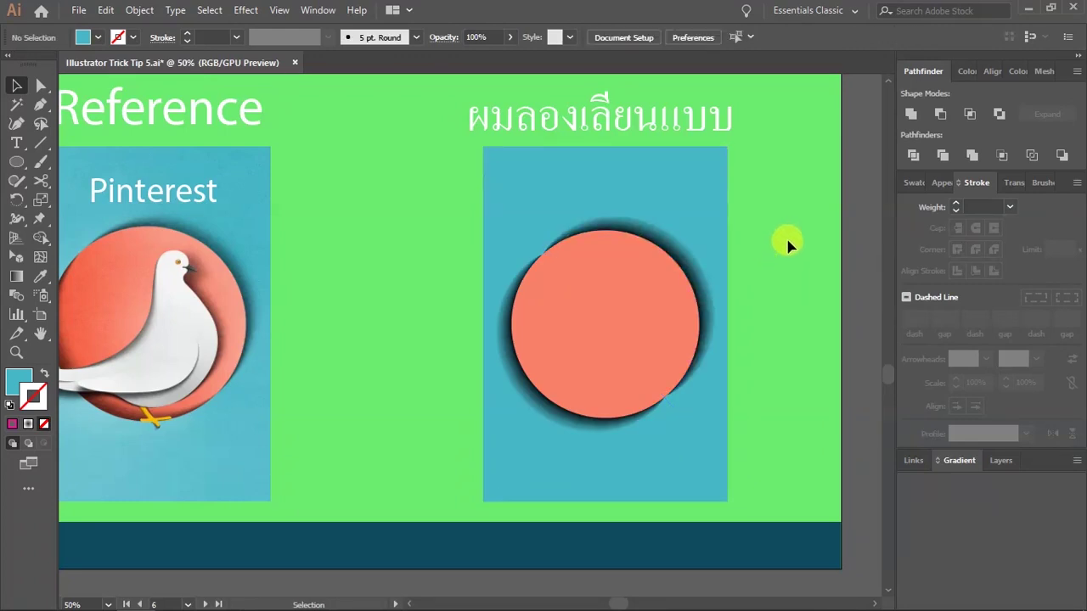
left_click(686, 206)
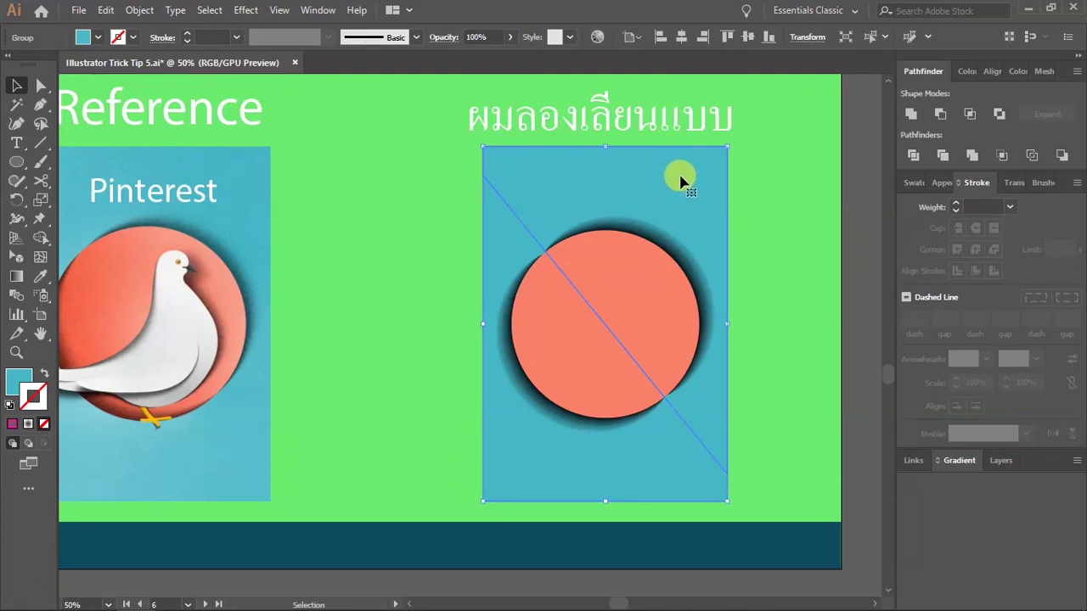
key("ctrl+shift+g")
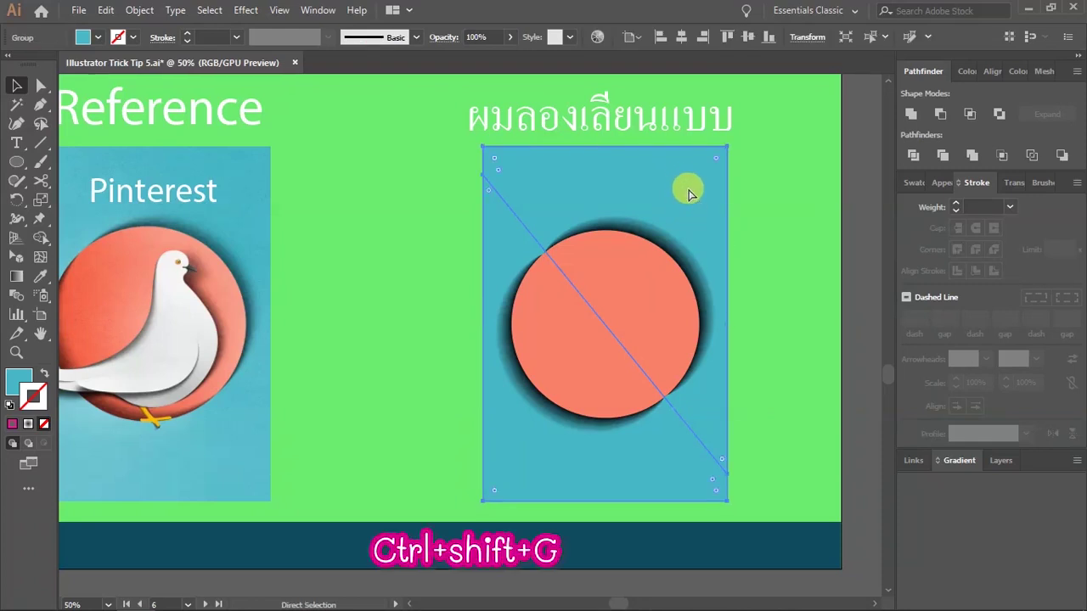
right_click(703, 187)
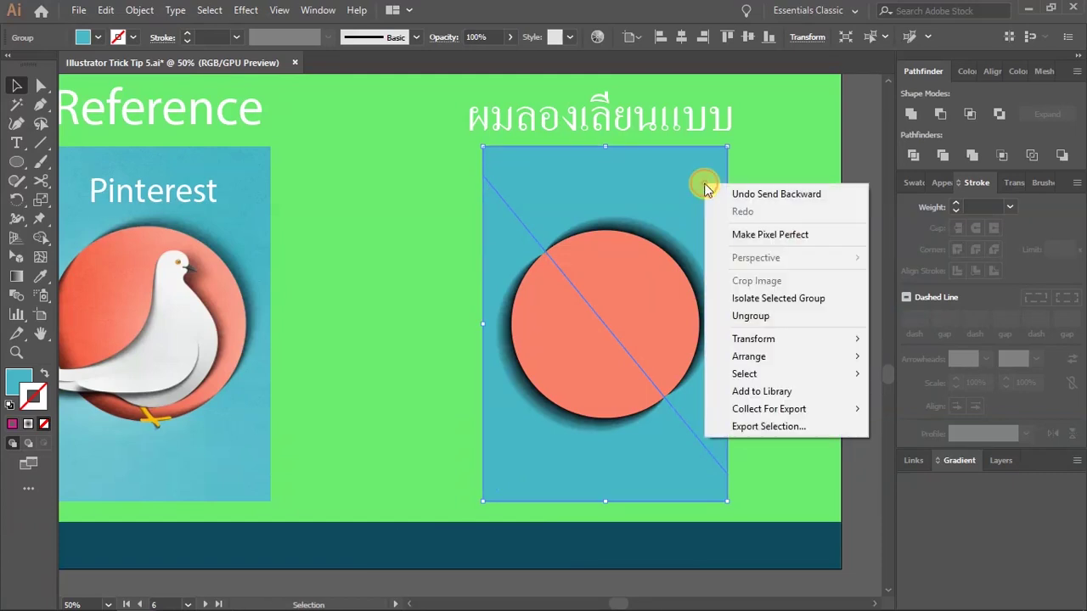
left_click(764, 315)
left_click(747, 244)
mouse_move(594, 263)
left_mouse_down()
mouse_move(654, 243)
mouse_move(538, 505)
mouse_move(594, 263)
left_mouse_up()
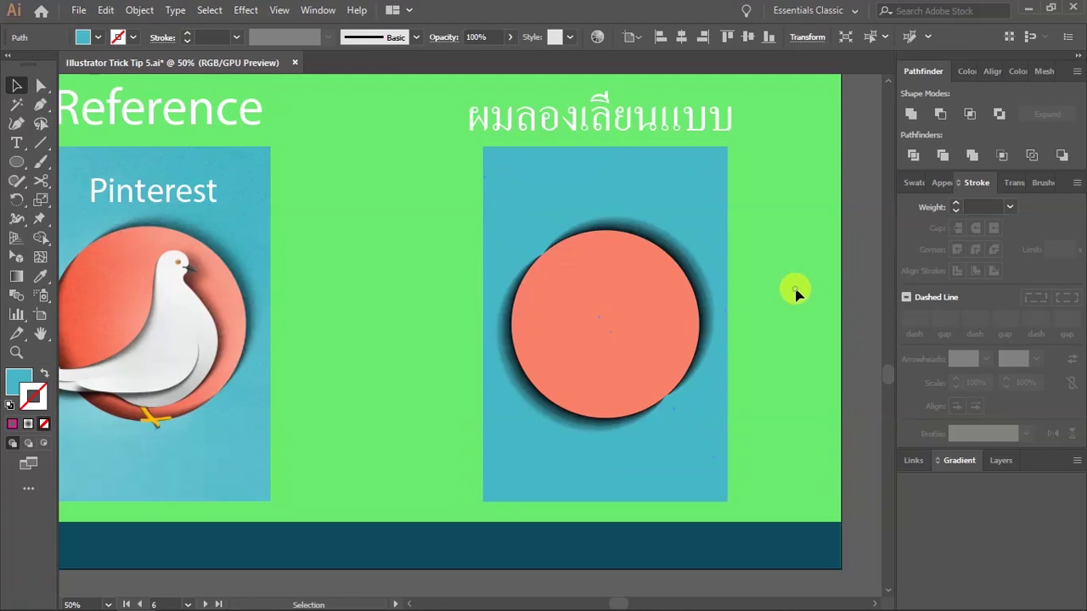
left_click(795, 291)
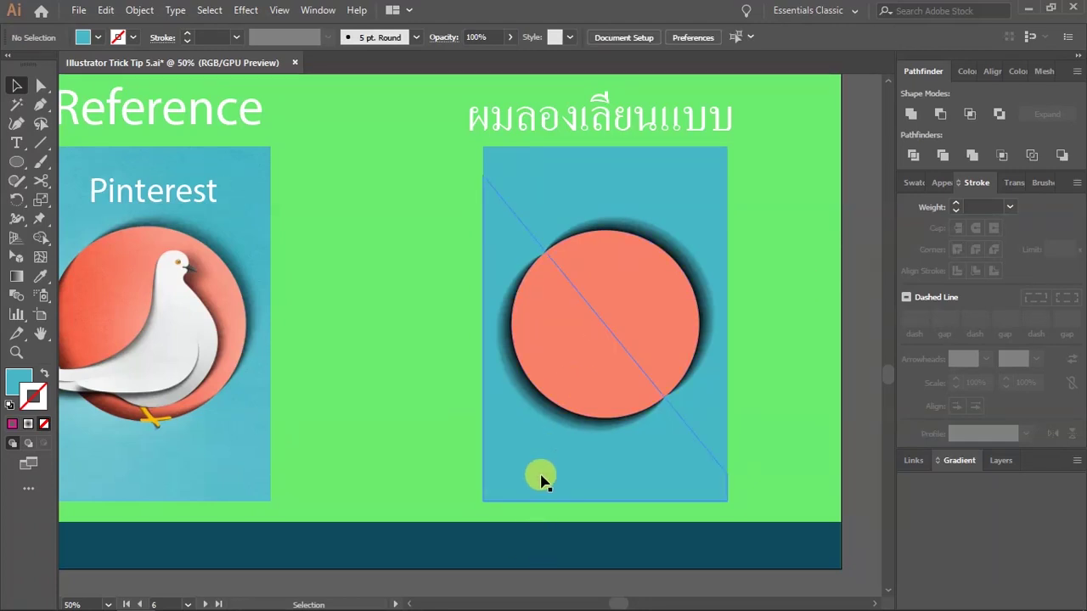
Step: Select the circle and blue panel, then merge the two circle halves with Shape Builder
key("a")
left_click(595, 322)
key("v")
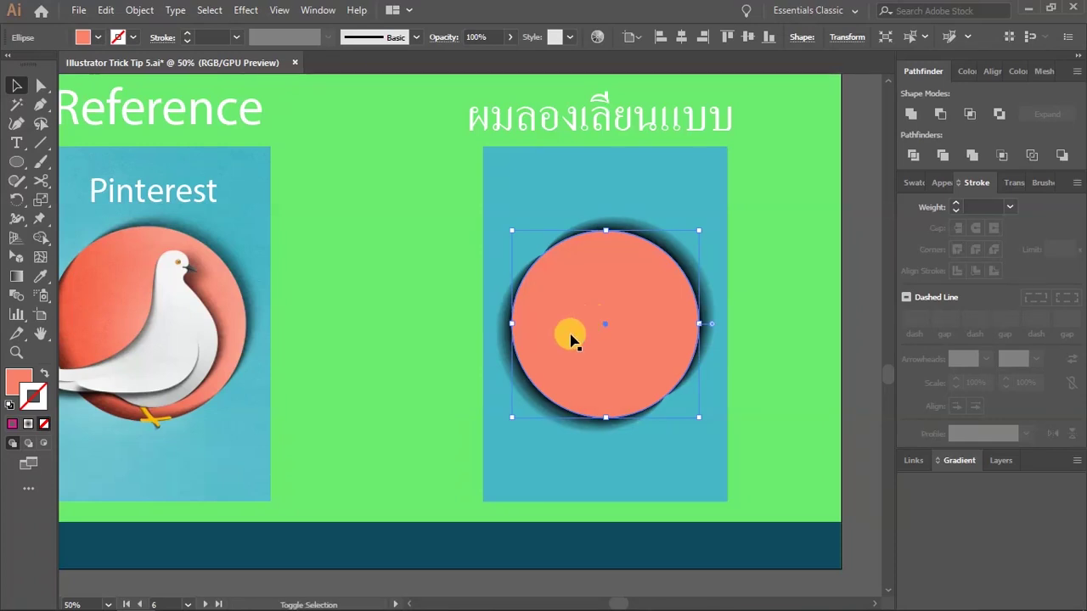
left_click(510, 478, "shift")
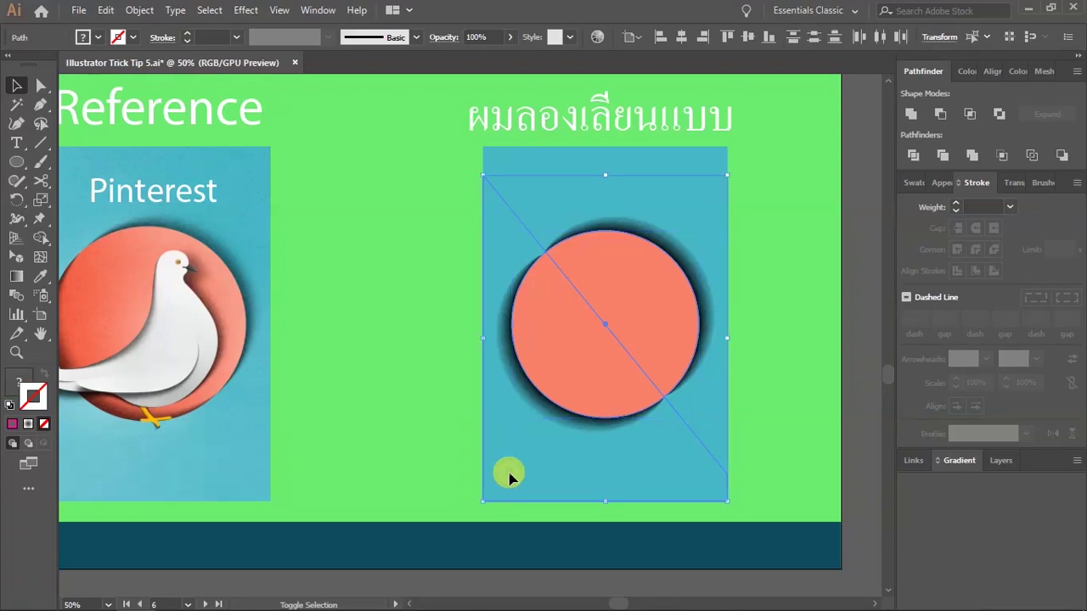
key("shift+m")
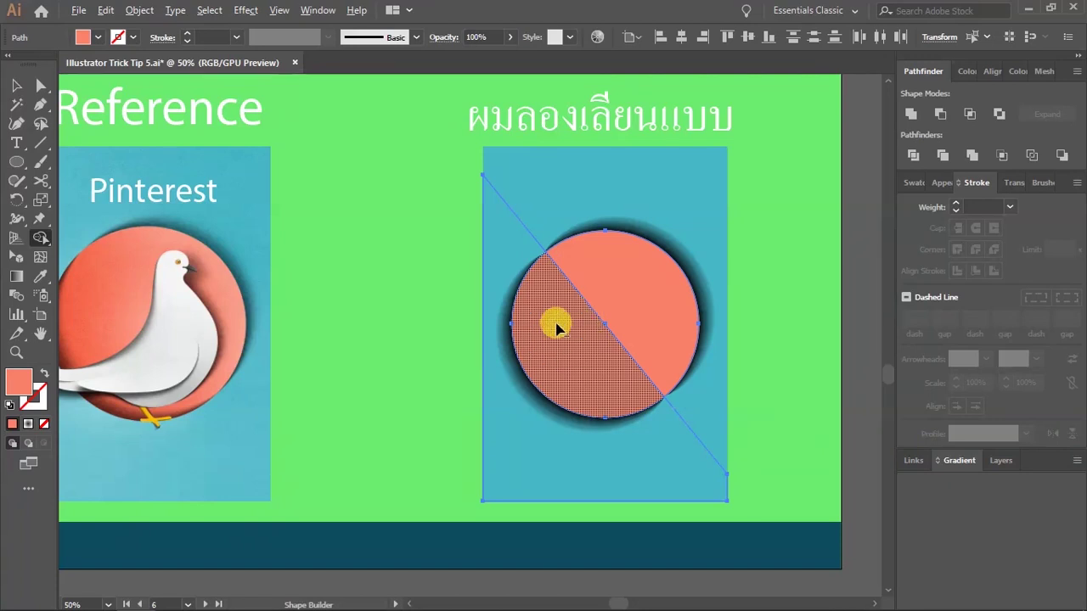
mouse_move(565, 363)
left_mouse_down()
mouse_move(634, 299)
mouse_move(588, 336)
mouse_move(573, 333)
mouse_move(591, 348)
mouse_move(629, 313)
mouse_move(600, 345)
mouse_move(636, 318)
left_mouse_up()
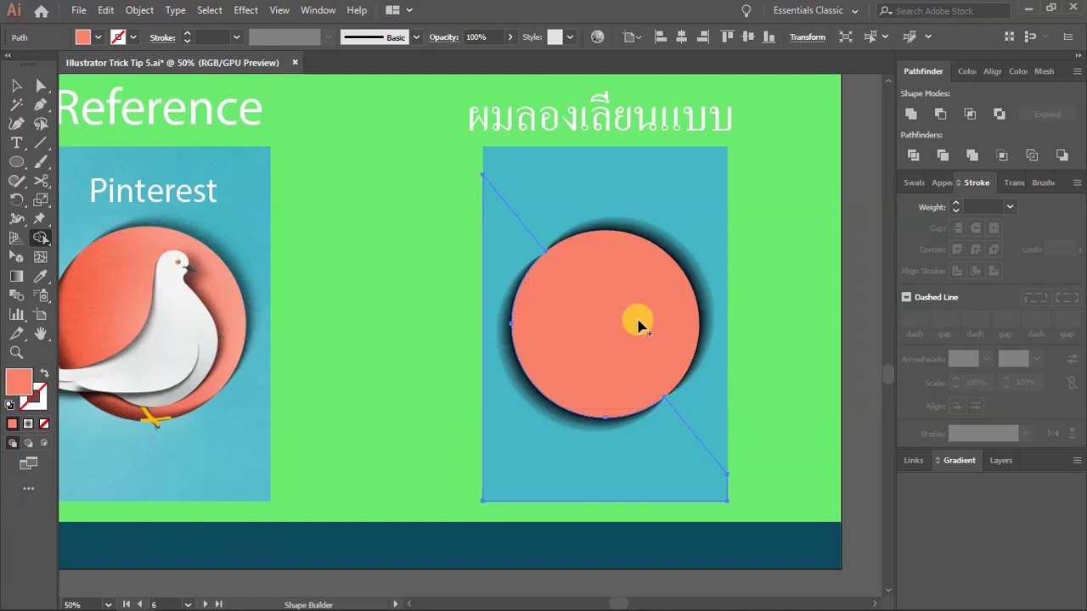
Step: Select the shadow ring around the circle
key("v")
left_click(875, 303)
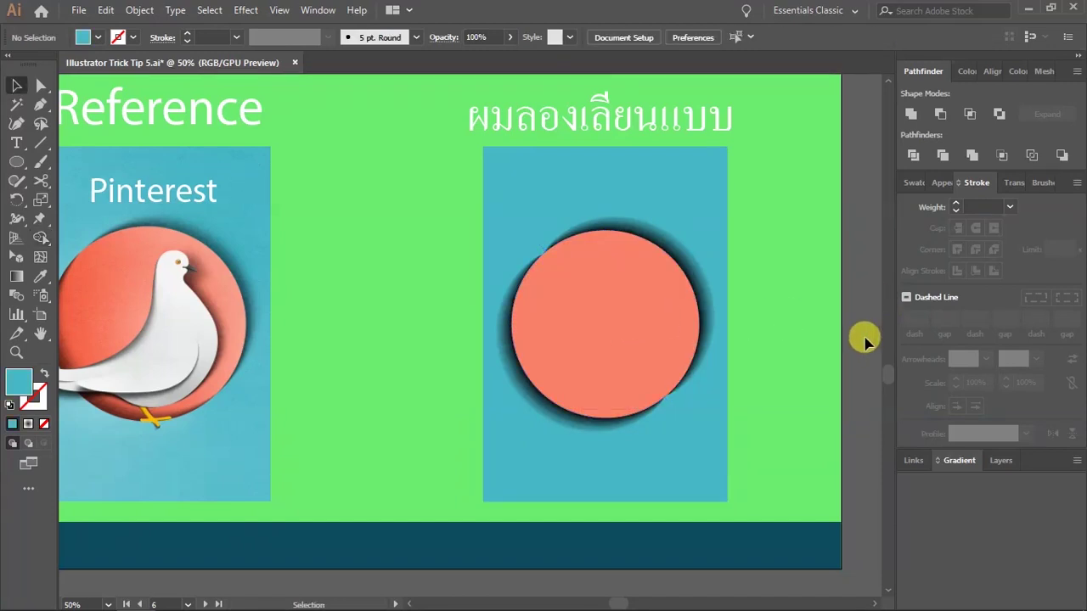
left_click(586, 424)
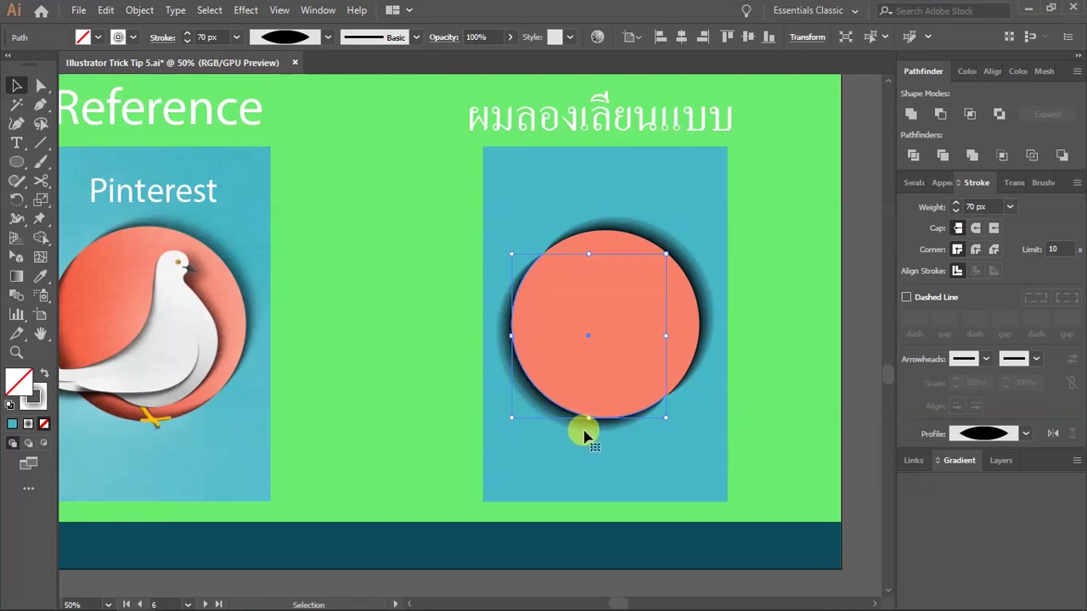
left_click(858, 396)
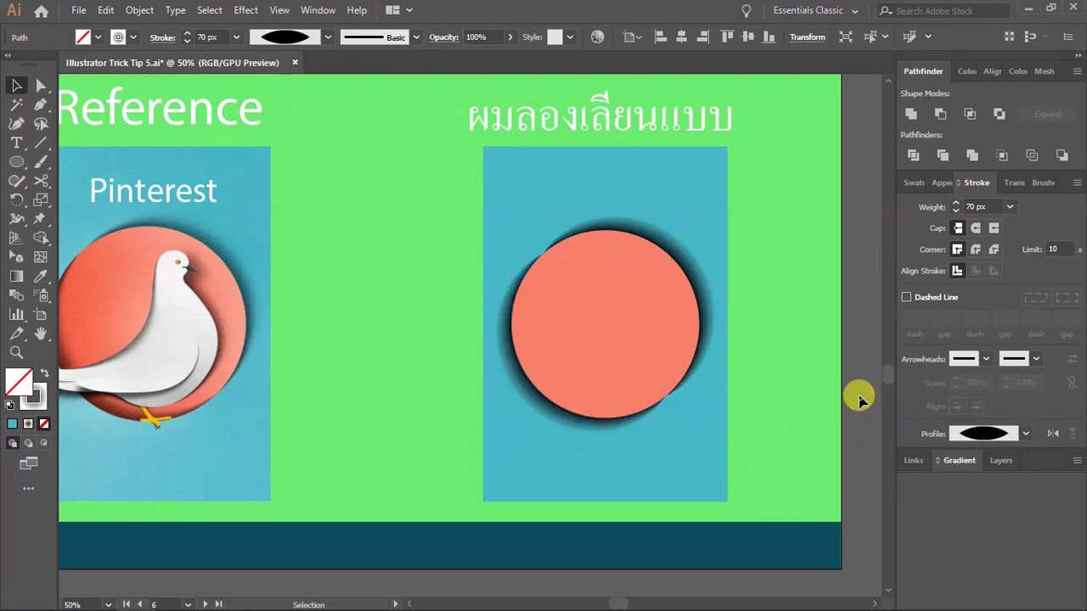
left_click(573, 427)
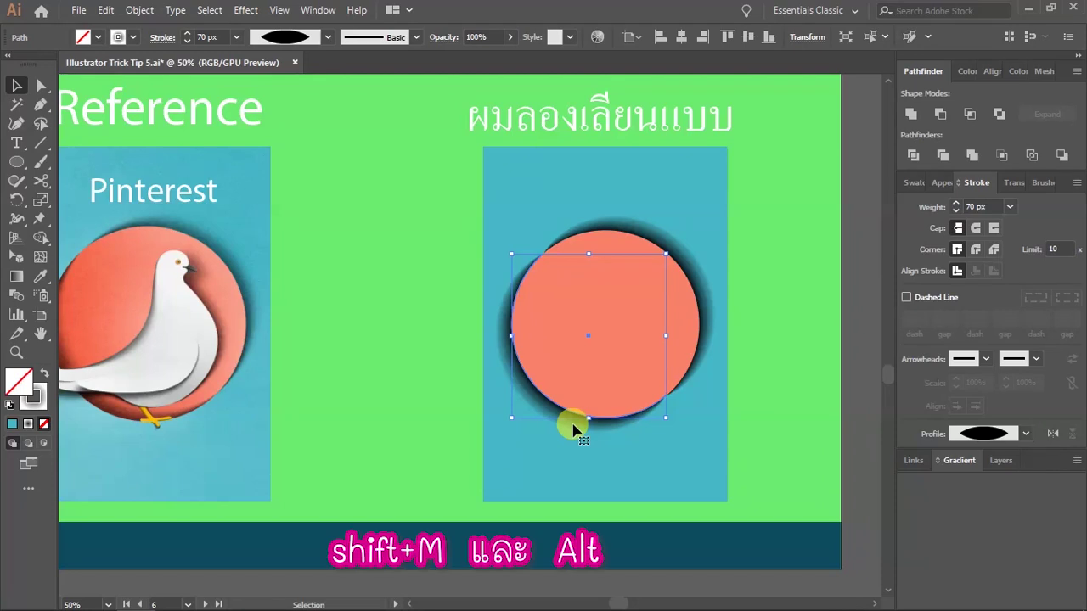
Step: Bring the shadow ring in front of everything with Arrange > Bring to Front
right_click(573, 429)
mouse_move(637, 345)
left_click(786, 349)
left_click(843, 485)
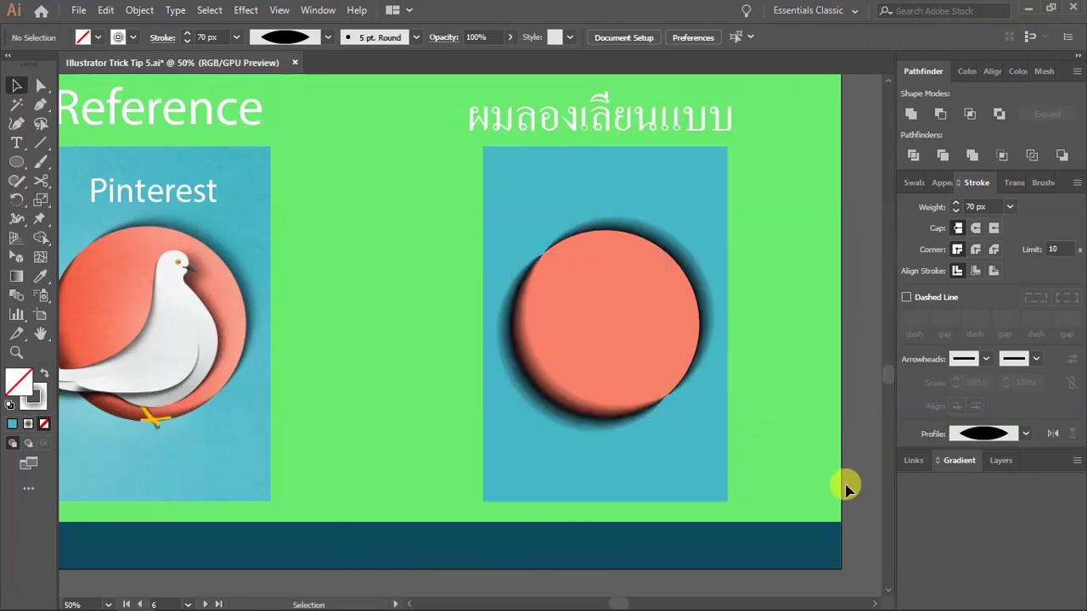
Step: Inspect the ring's anchor points and test-move the hidden blue cut-out piece, then undo it
left_click(612, 421)
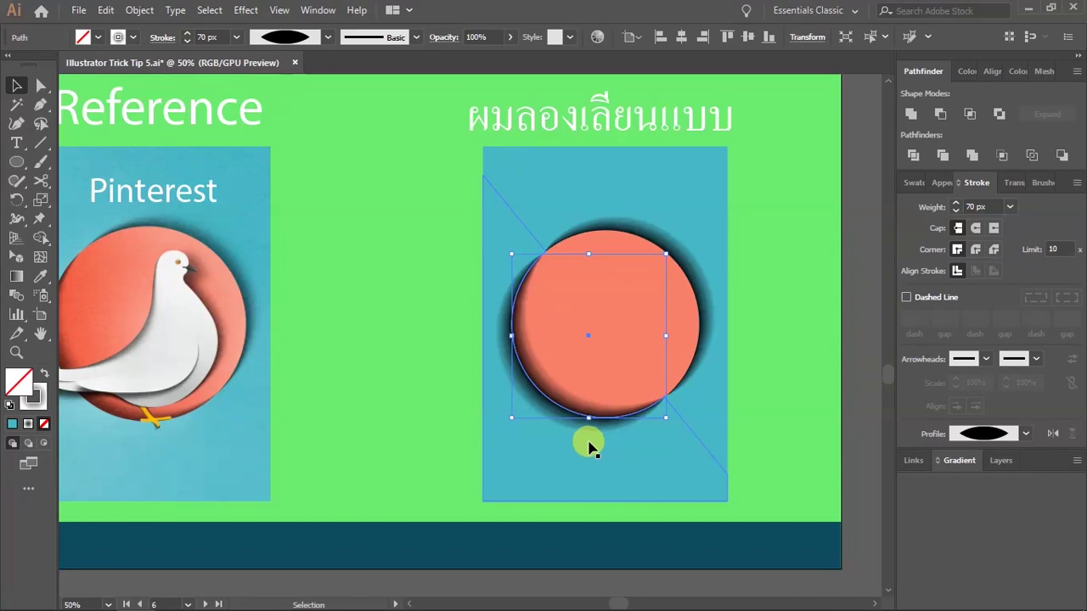
left_click(556, 408)
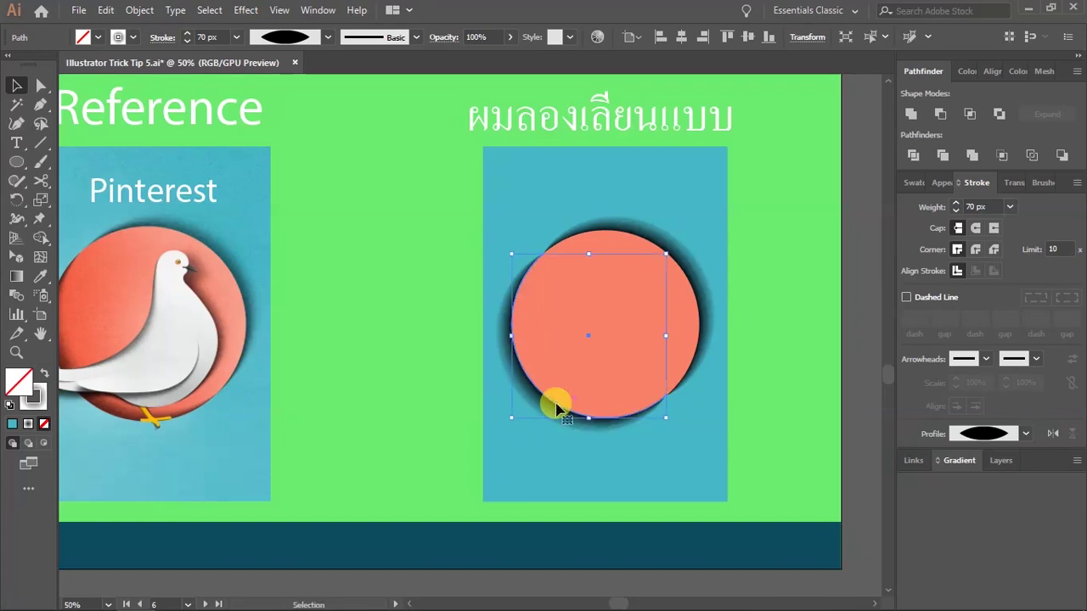
left_click(556, 409, "ctrl")
left_click(861, 366)
left_click_drag(623, 466, 547, 494)
key("ctrl+z")
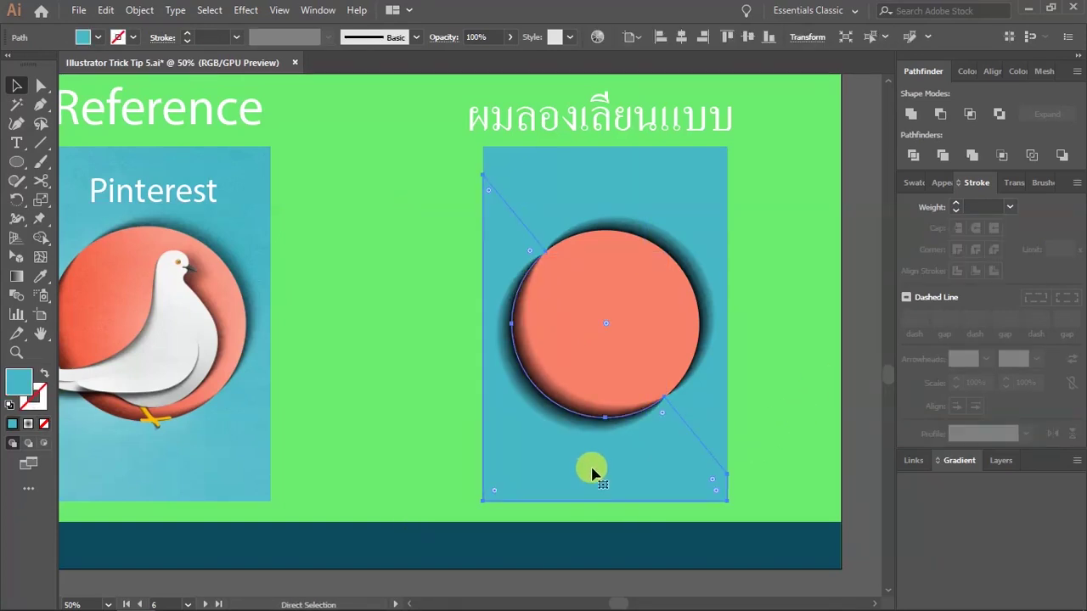
Step: Bring the blue panel pieces to the front so they hide the shadow below the diagonal
right_click(601, 461)
mouse_move(679, 392)
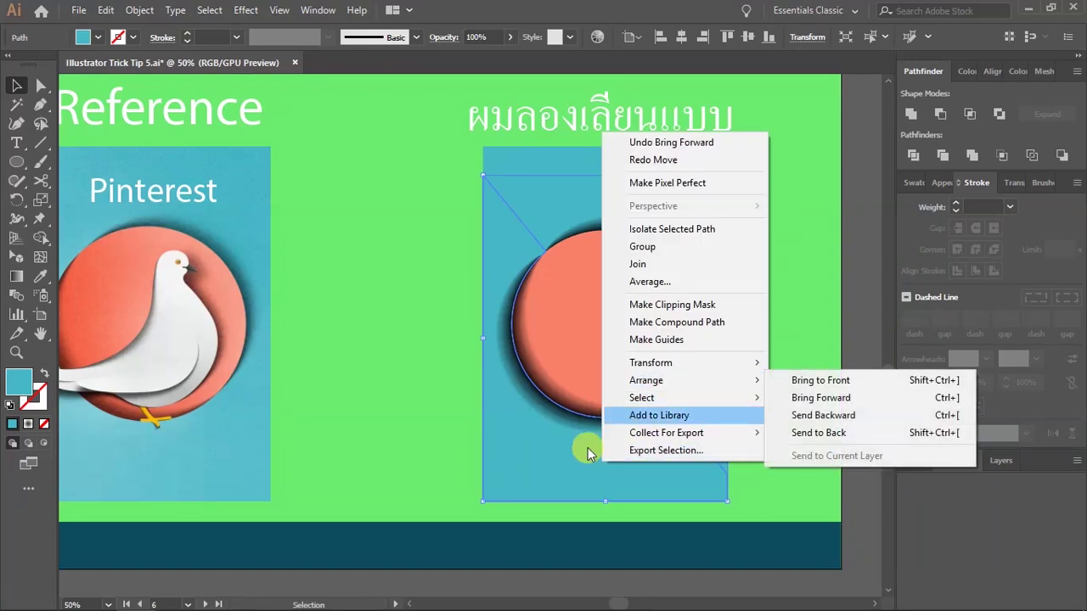
left_click(545, 474)
right_click(545, 474)
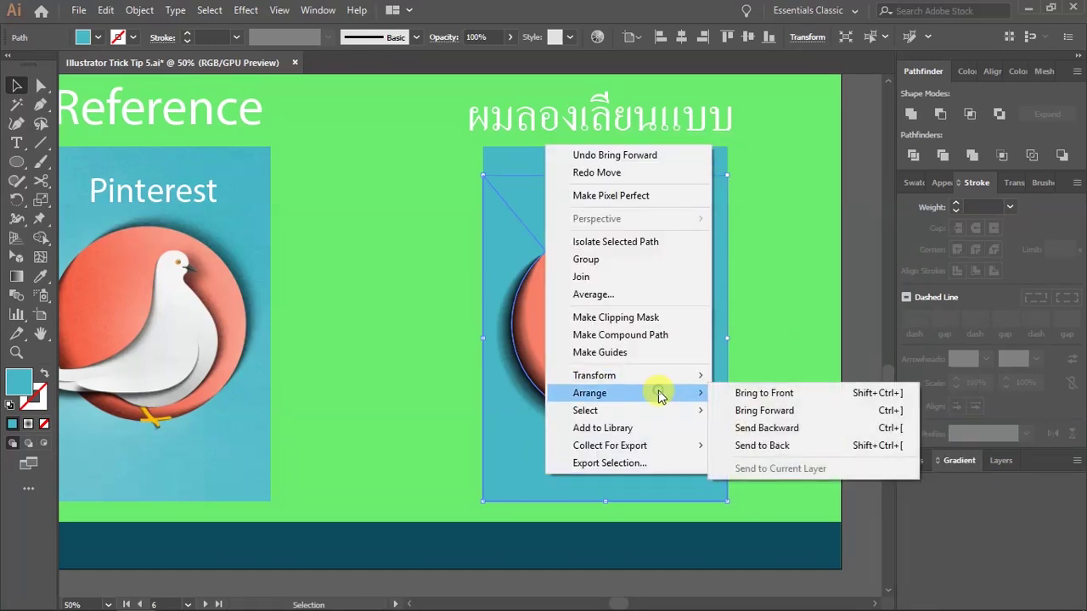
left_click(747, 392)
key("a")
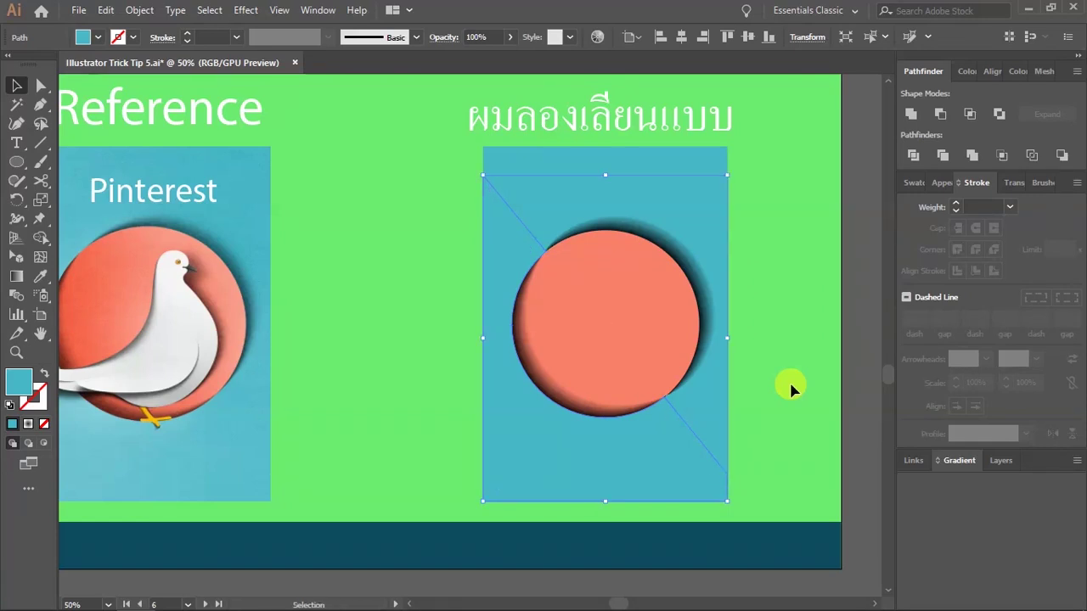
left_click(861, 332)
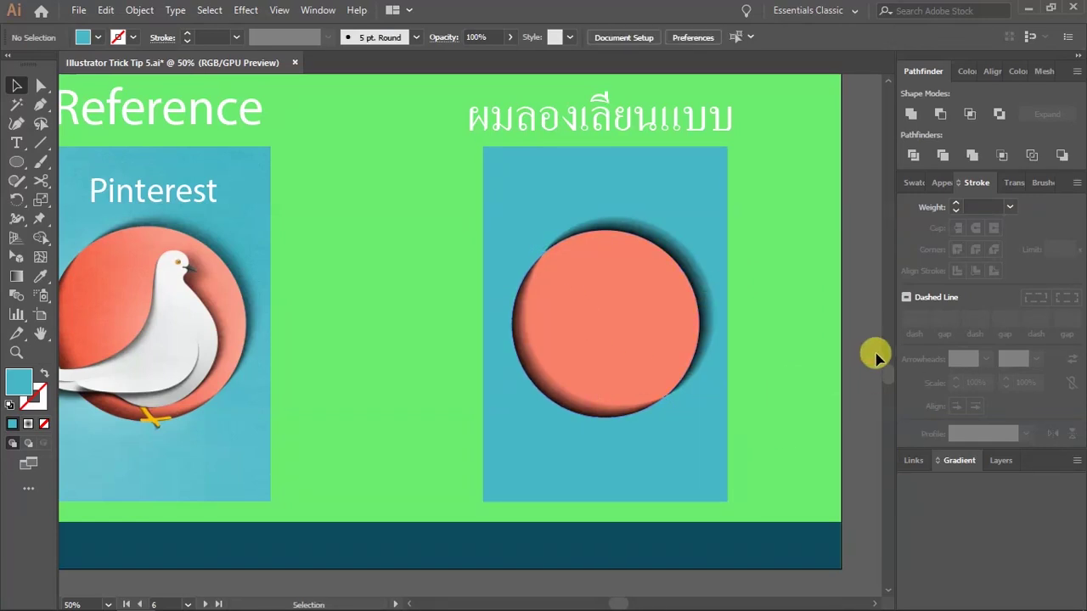
Step: Select only the shadow ring's stroke and bring up its gradient settings
left_click(699, 274)
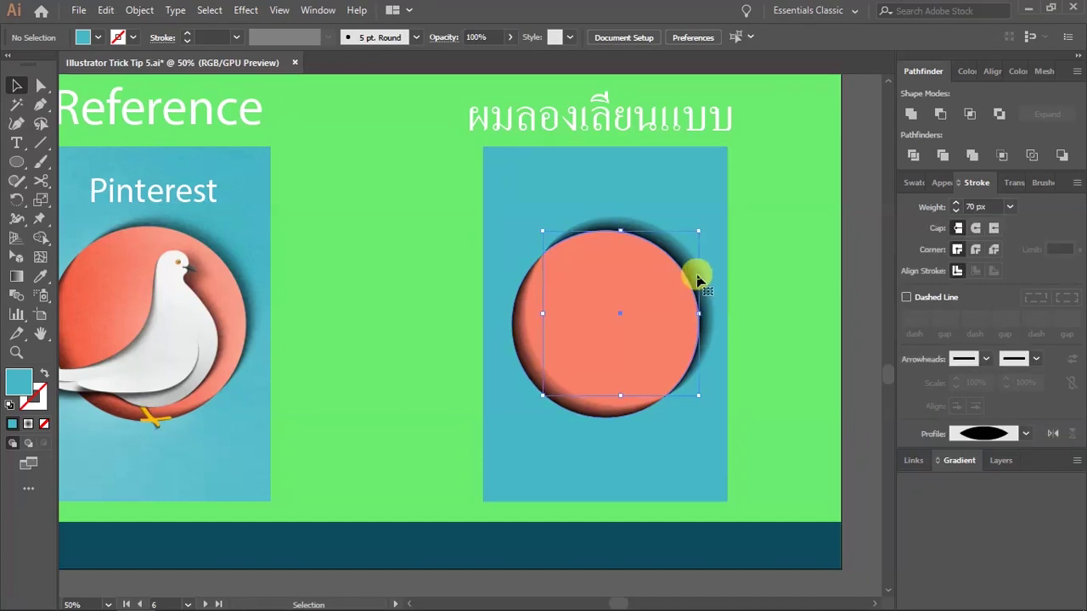
left_click(529, 357, "shift")
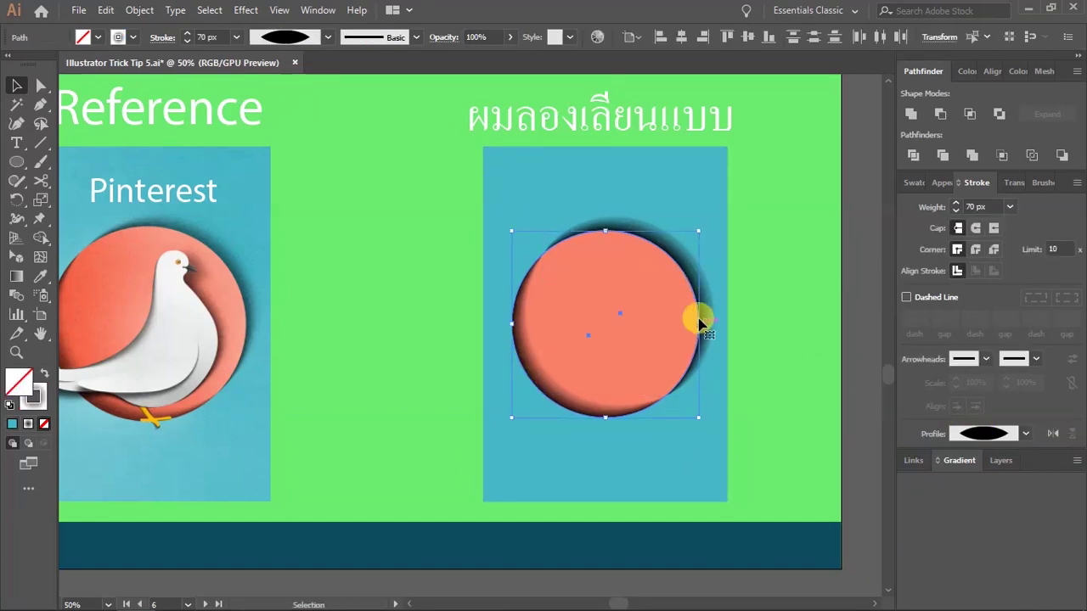
left_click(698, 272)
left_click(529, 347)
left_click(38, 396)
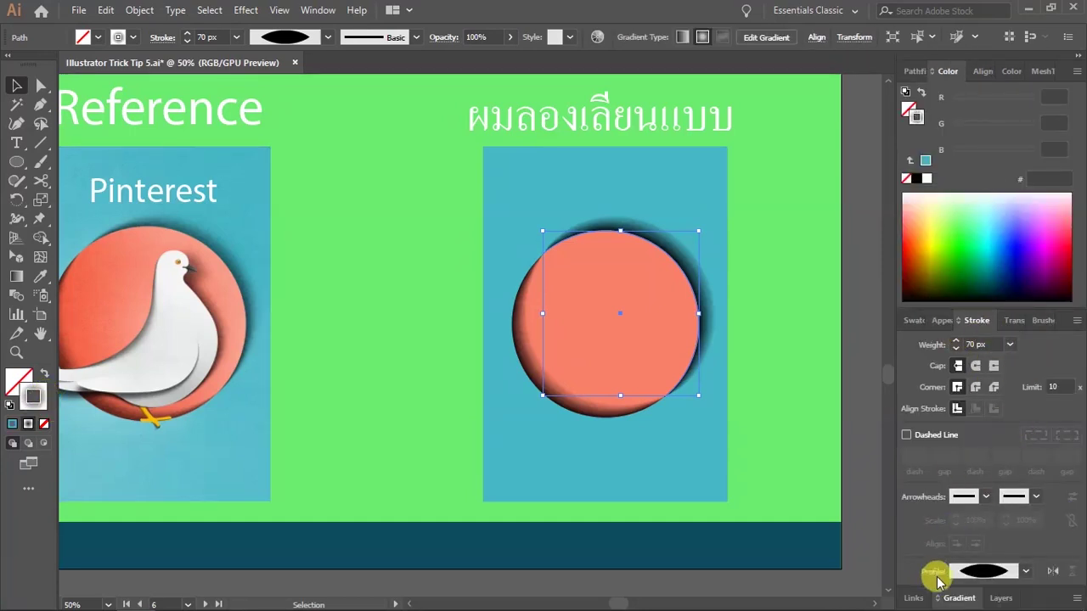
left_click(958, 599)
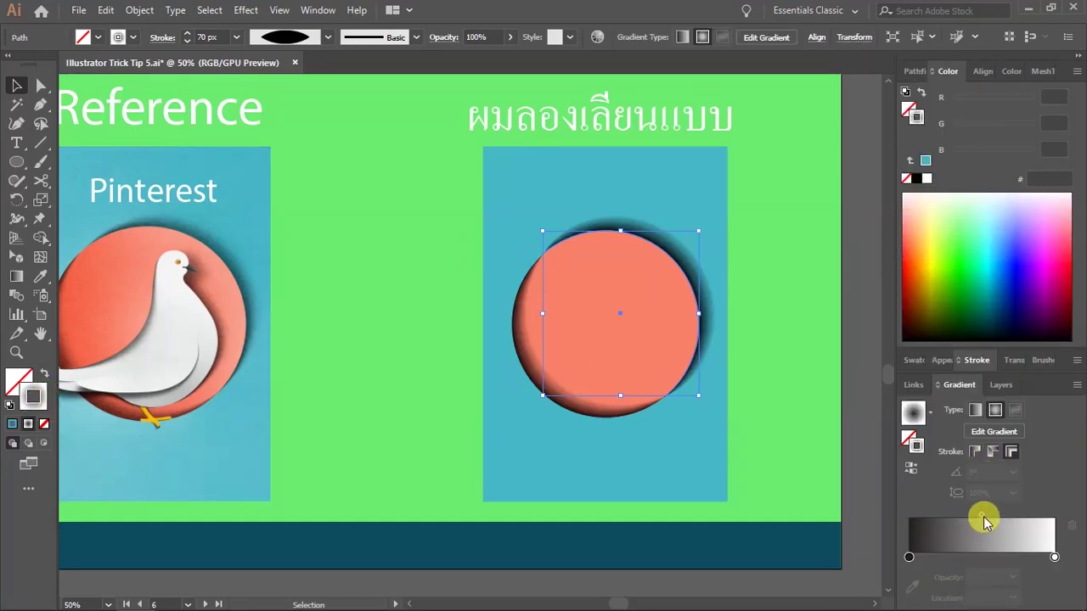
Step: Add a gradient stop, lighten the dark end to grey, and move the midpoint to about 34%
left_click_drag(976, 515, 940, 518)
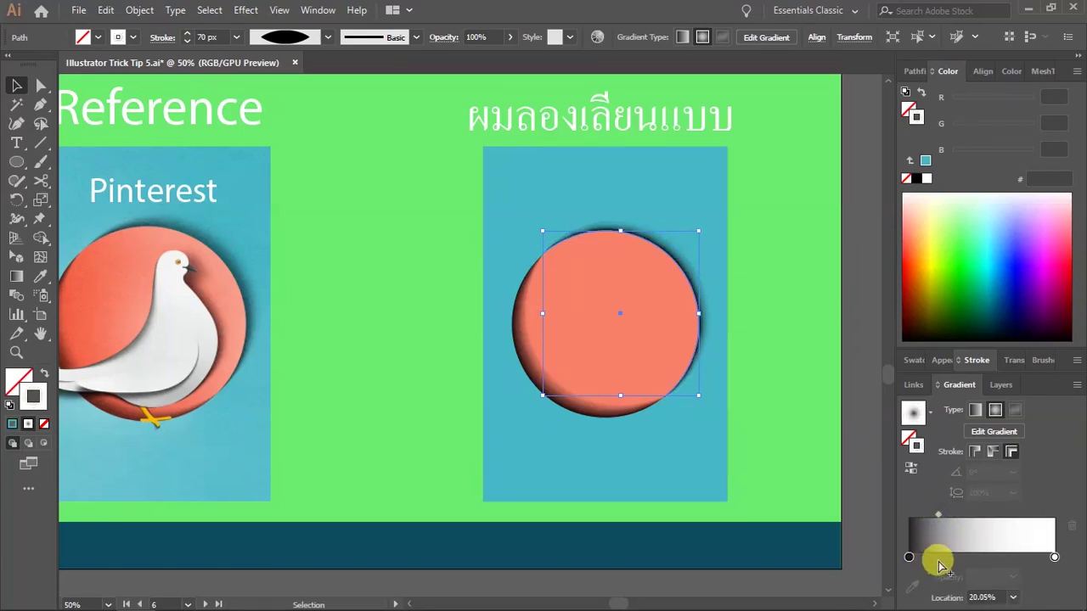
left_click_drag(939, 560, 908, 562)
left_click(964, 518)
mouse_move(963, 518)
left_mouse_down()
mouse_move(875, 444)
mouse_move(953, 509)
left_mouse_up()
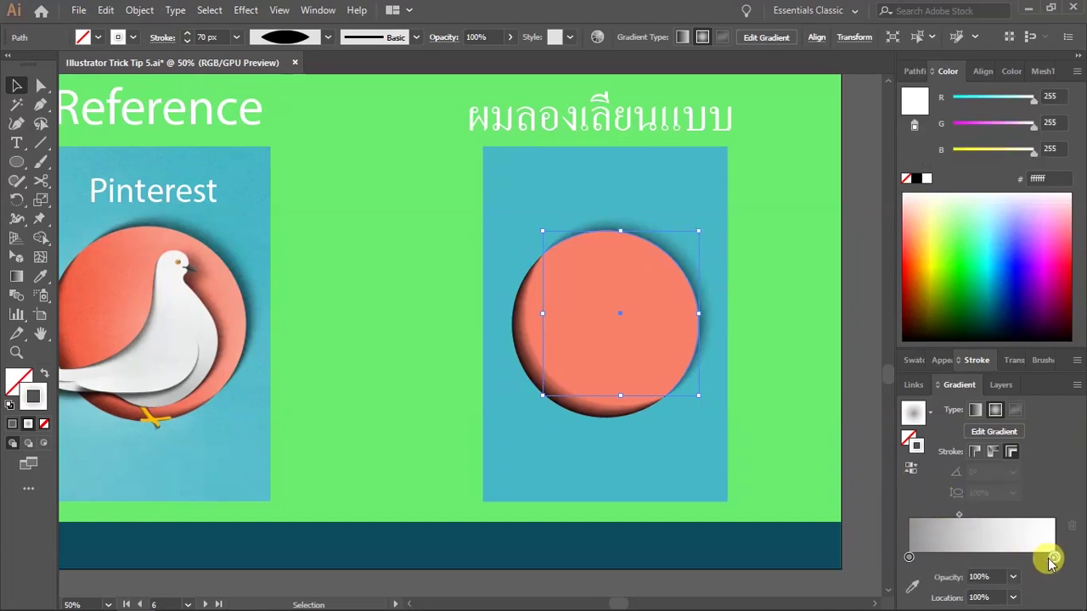
Step: Reselect the shadow ring to check the lighter gradient and float the Gradient panel in its own window
left_click(610, 407)
left_click(609, 412)
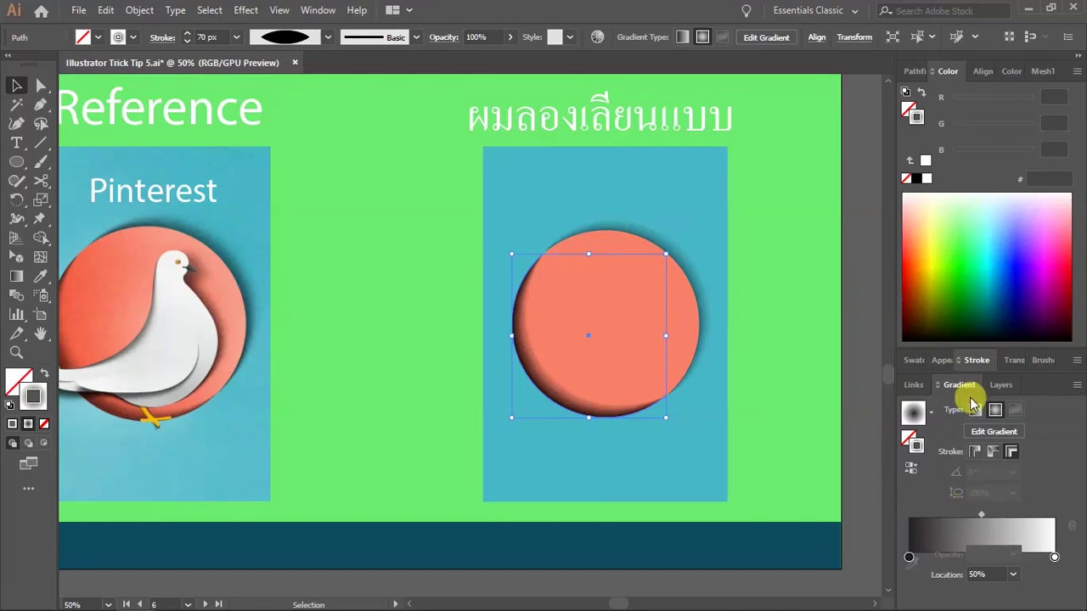
left_click_drag(961, 387, 913, 387)
left_click(664, 380)
scroll(555, 247, "up", 4)
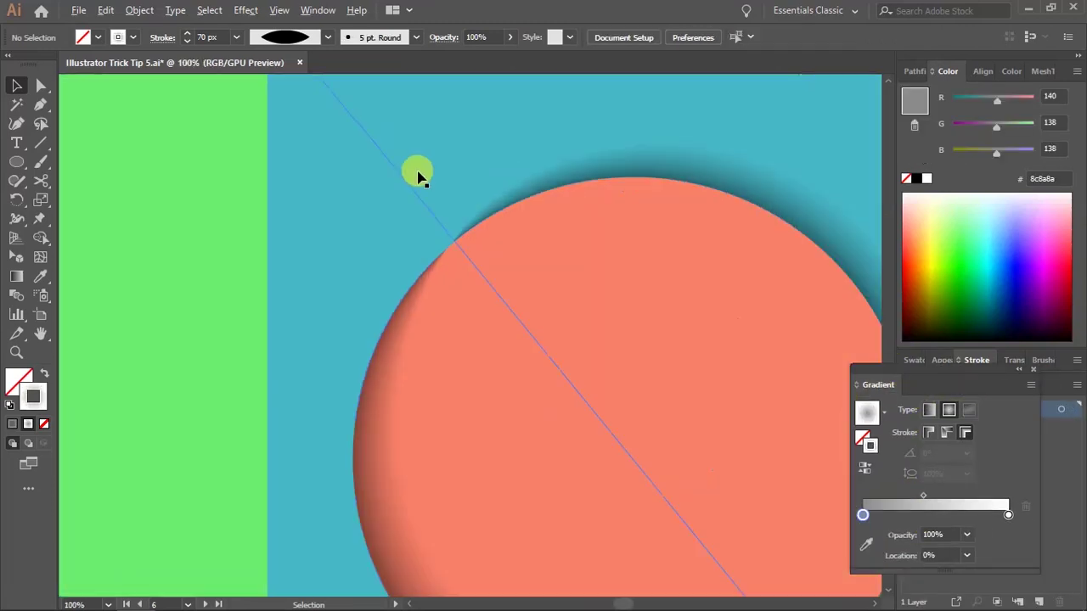
scroll(521, 241, "down", 4)
key("ctrl+0")
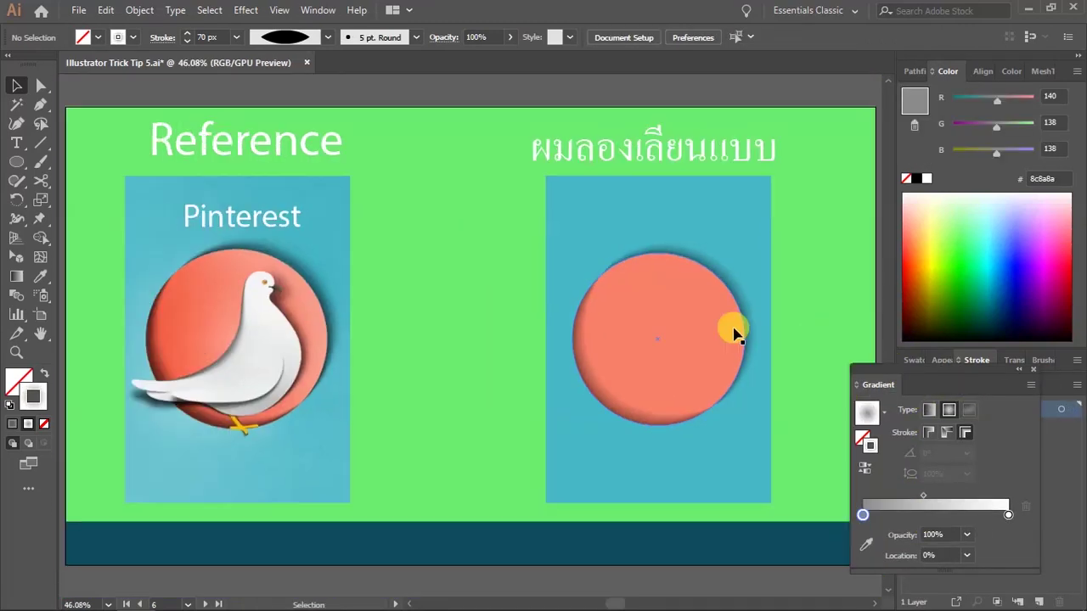
left_click_drag(936, 371, 941, 376)
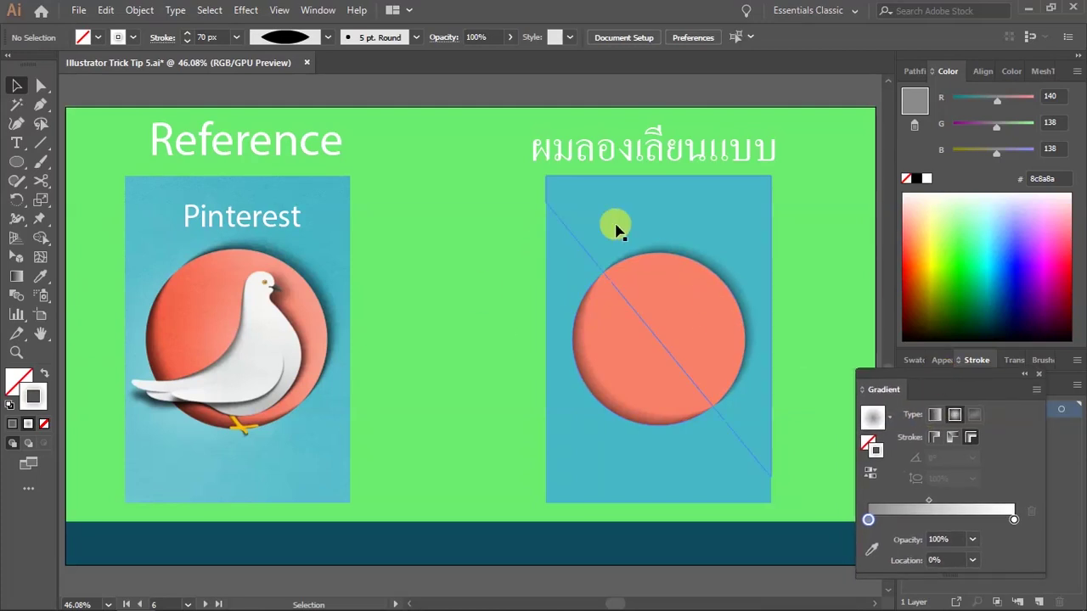
left_click(771, 345)
mouse_move(587, 252)
left_mouse_down()
mouse_move(708, 422)
mouse_move(743, 291)
mouse_move(640, 214)
mouse_move(698, 264)
left_mouse_up()
left_click(699, 264)
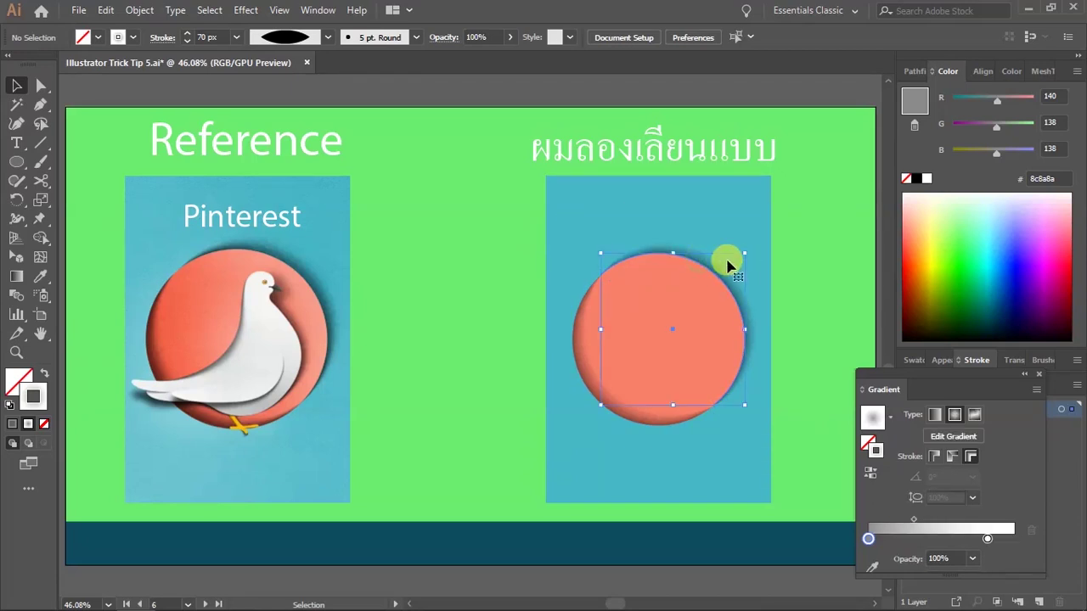
left_click(753, 206)
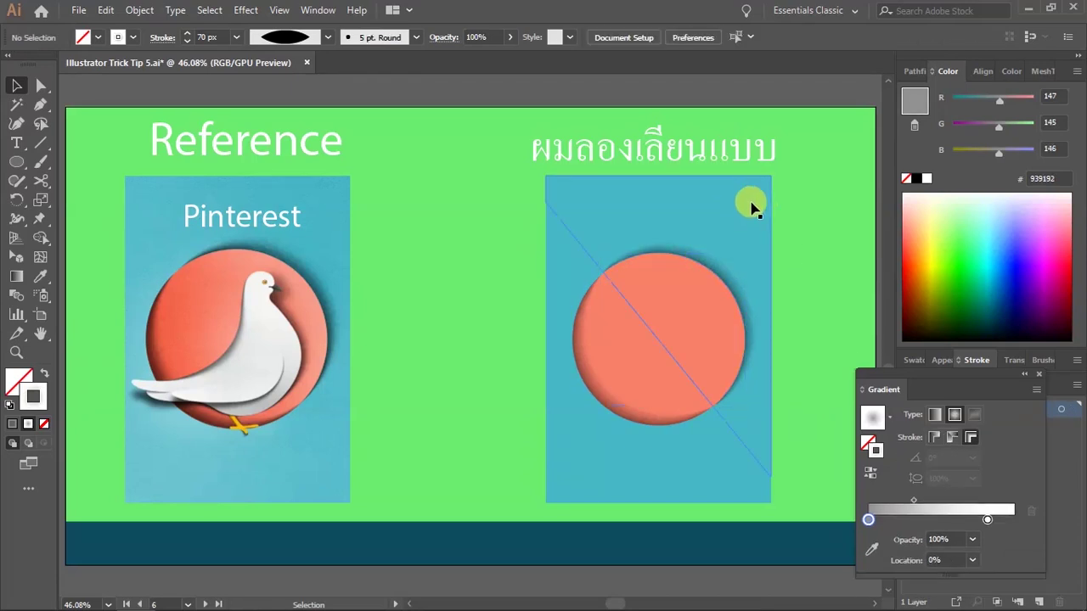
left_click(724, 283, "shift")
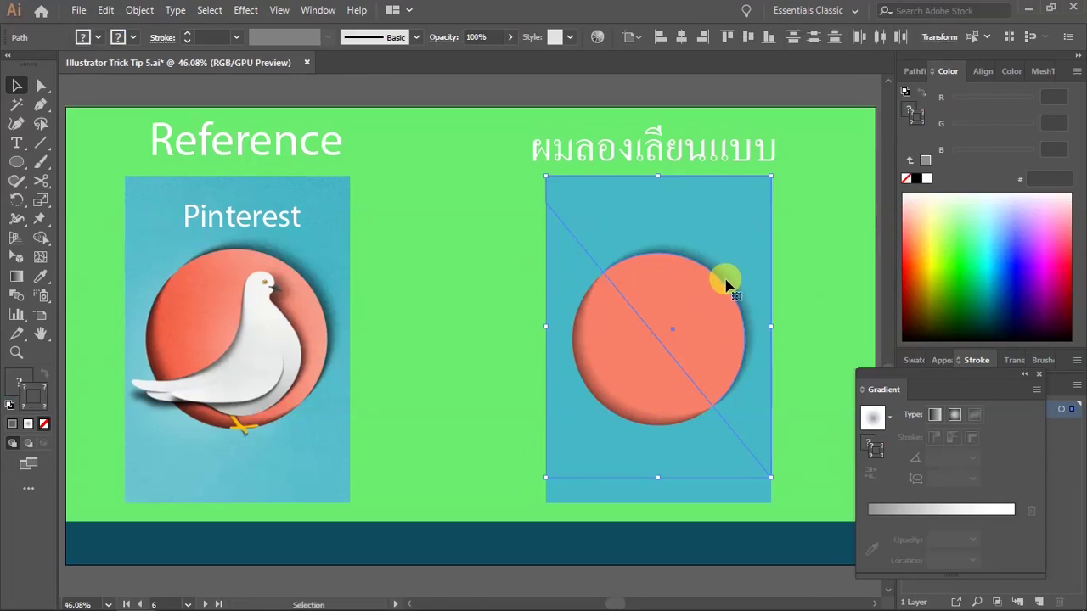
left_click_drag(697, 226, 785, 219)
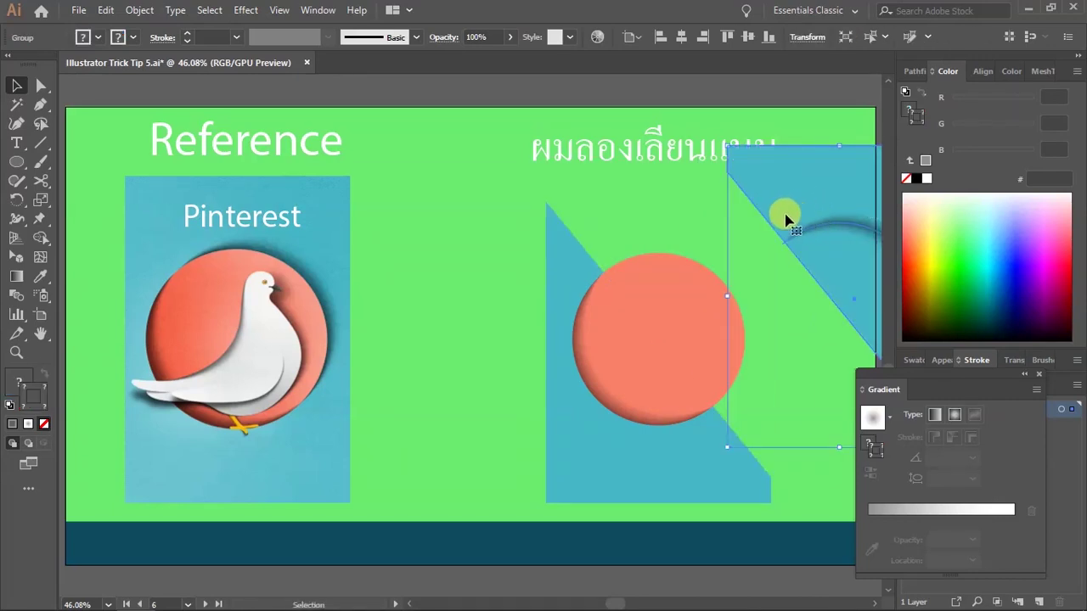
key("ctrl+z")
left_click(587, 374)
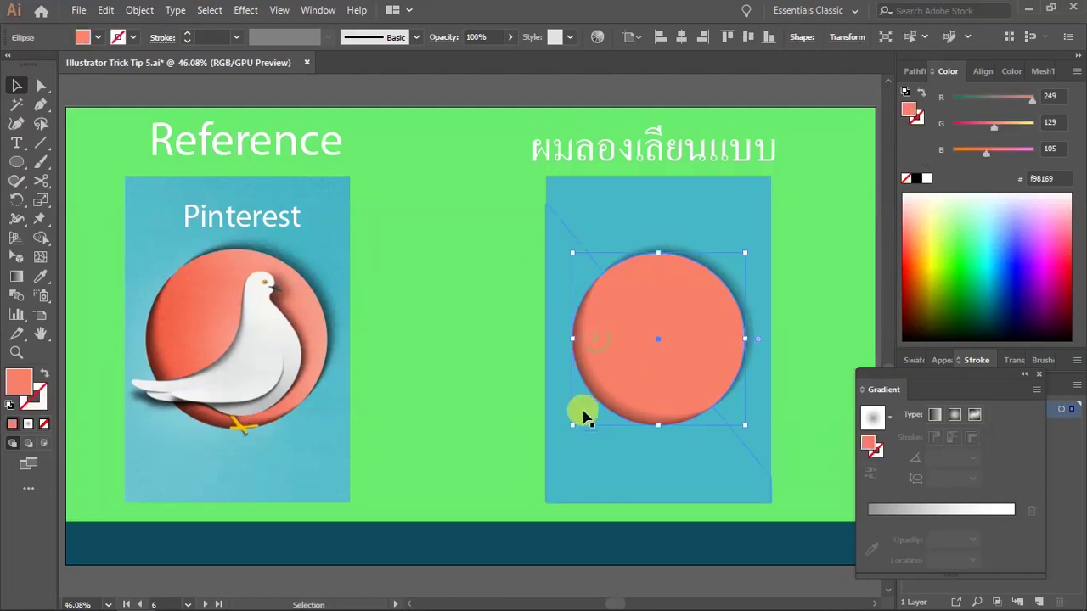
left_click(619, 408, "ctrl")
left_click(605, 463, "ctrl+shift")
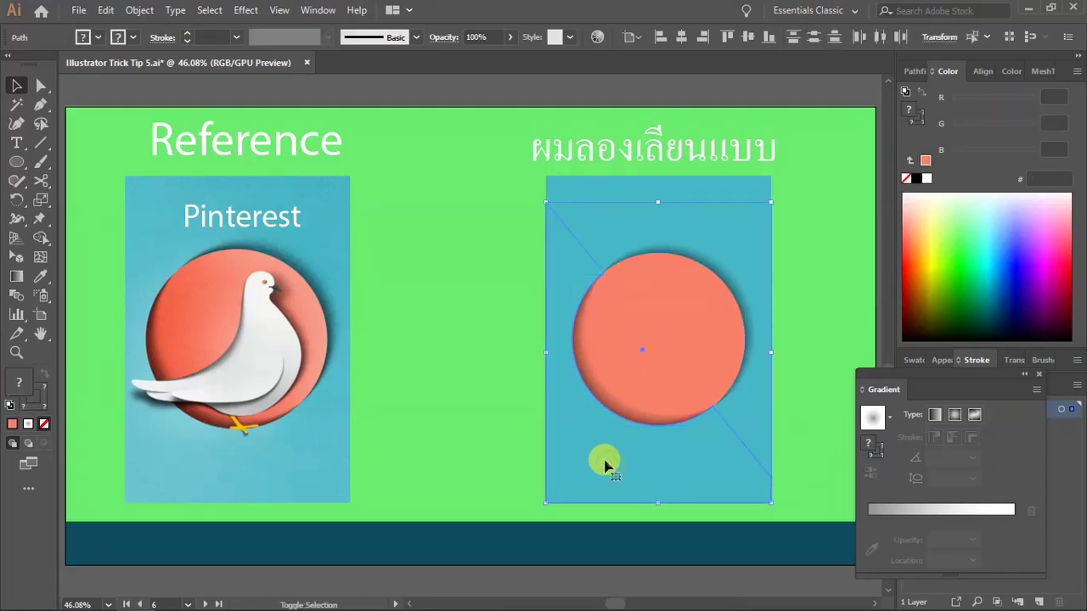
left_click(529, 588)
left_click_drag(637, 408, 554, 459)
key("ctrl+z")
left_click_drag(706, 320, 721, 292)
left_click(553, 551)
key("a")
left_click(728, 282)
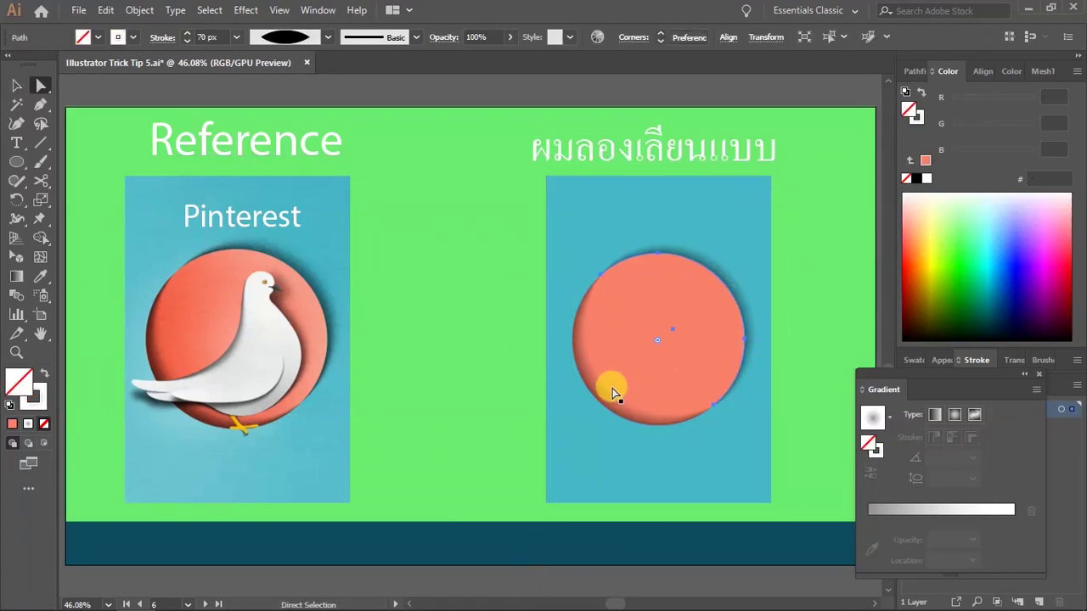
Step: Apply Object > Expand Appearance to the circle's shadow effect, then reselect the expanded paths
left_click(134, 12)
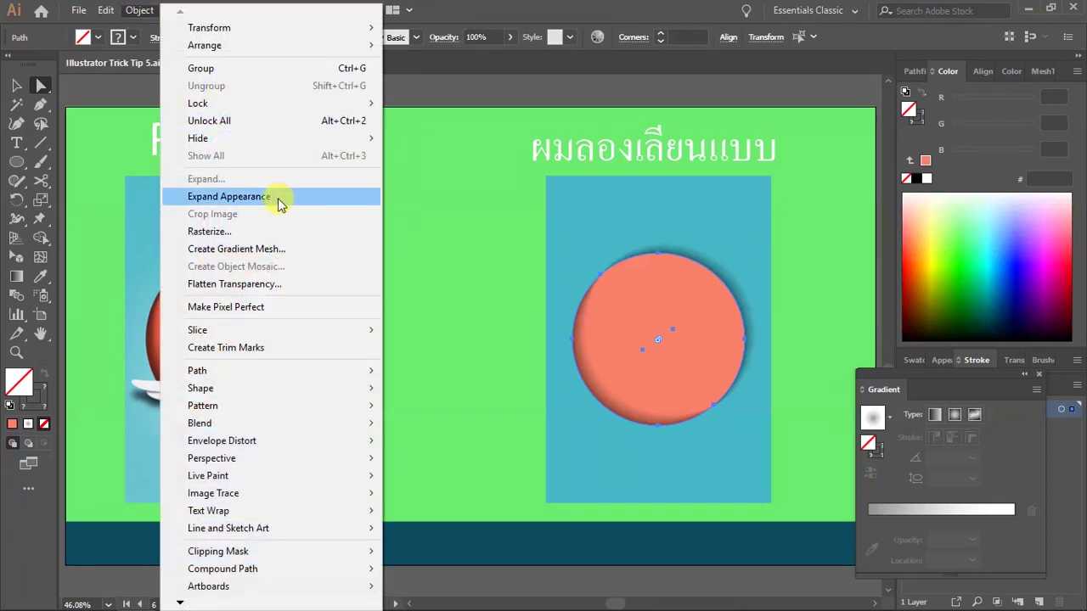
left_click(265, 204)
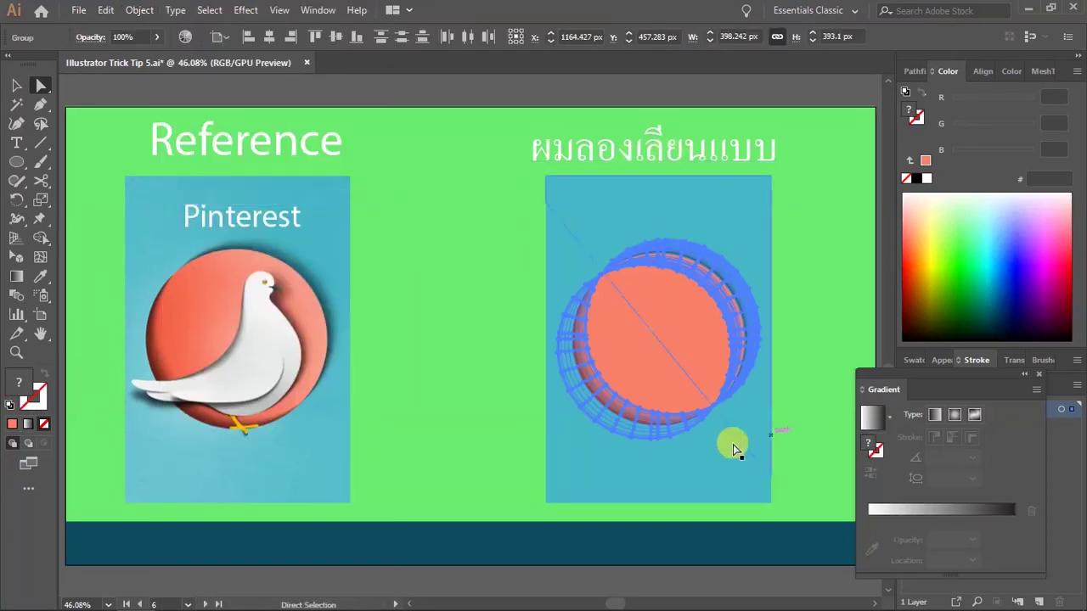
left_click(747, 91)
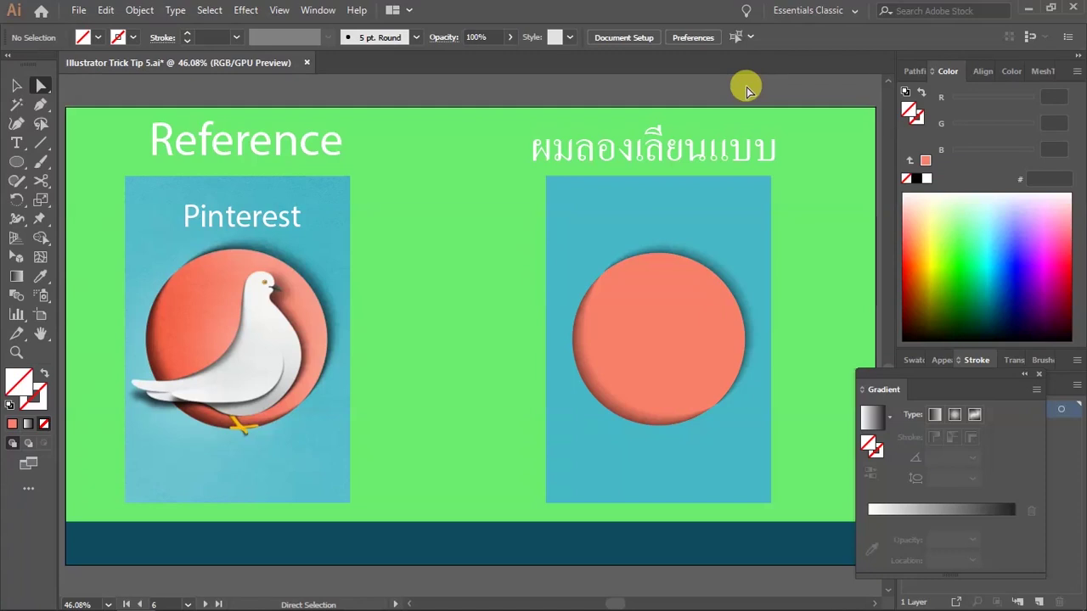
left_click(697, 268)
key("v")
left_click(715, 93)
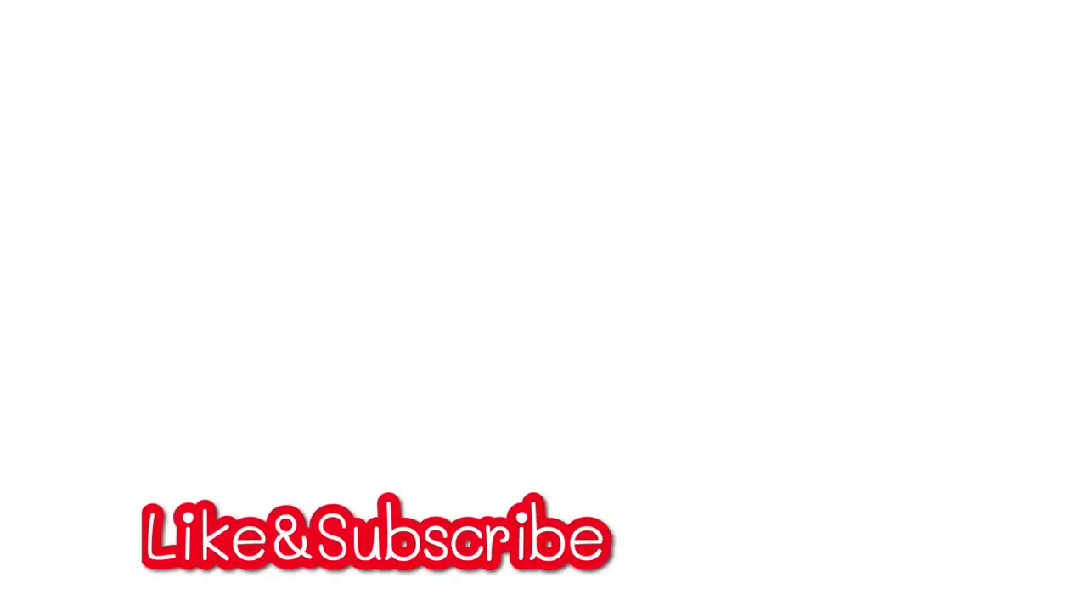